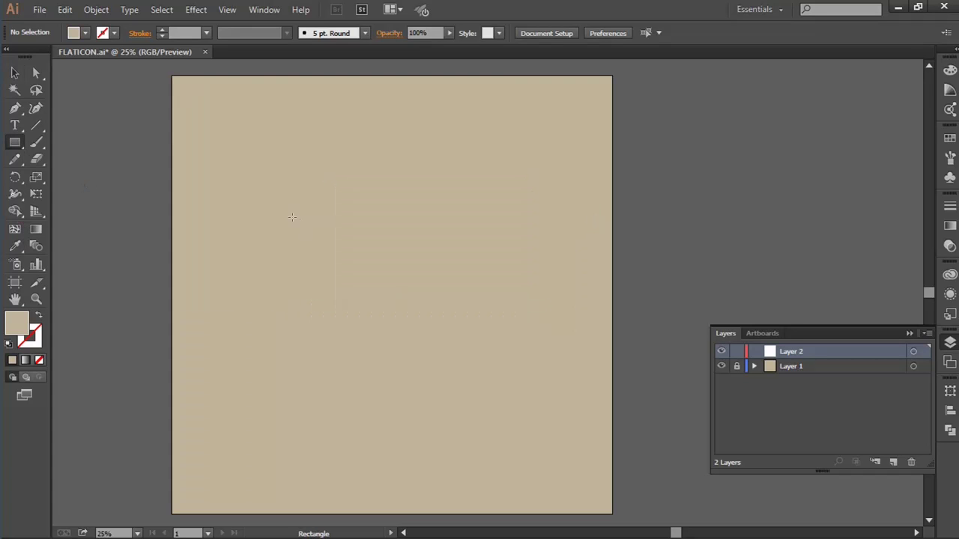
Drag out a 932 × 576 px rectangle near the centre of the beige artboard.
drag(295, 220, 458, 321)
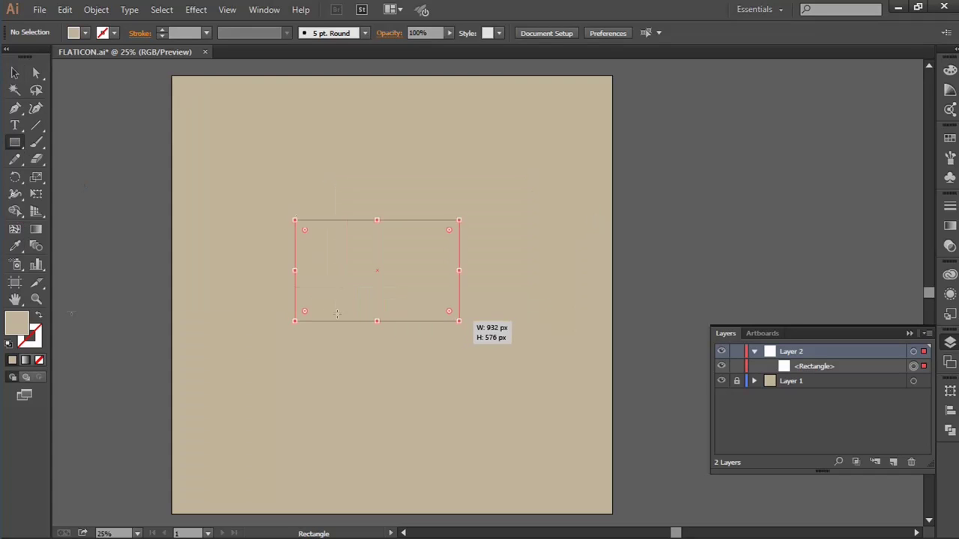
Give the rectangle a light grey ececec fill, black outline and rounded corners.
double_click(16, 324)
key(Return)
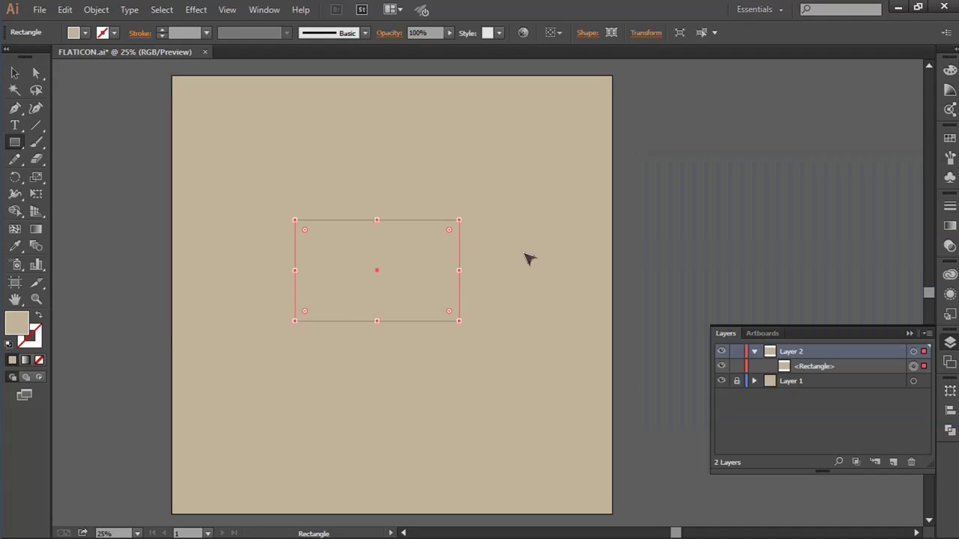
double_click(29, 336)
key(Return)
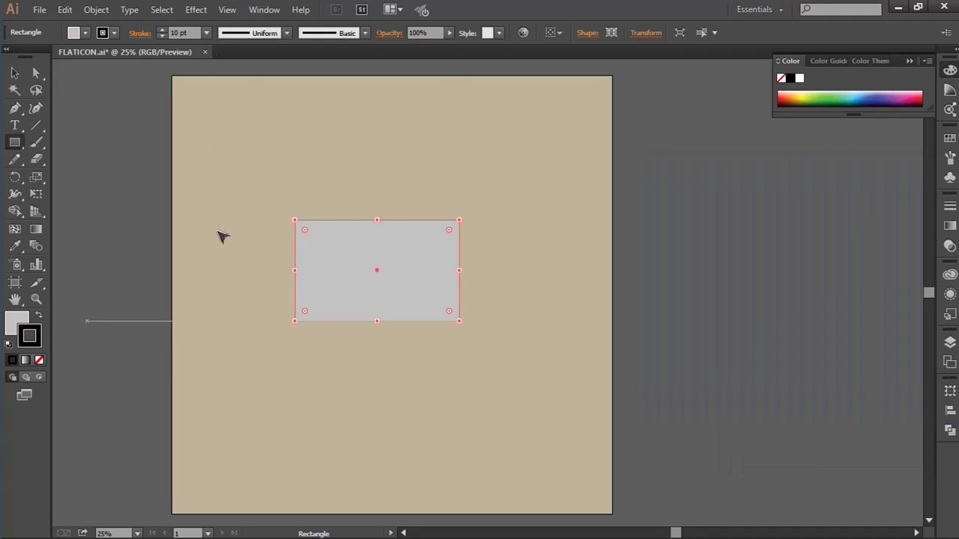
drag(304, 230, 305, 233)
key(v)
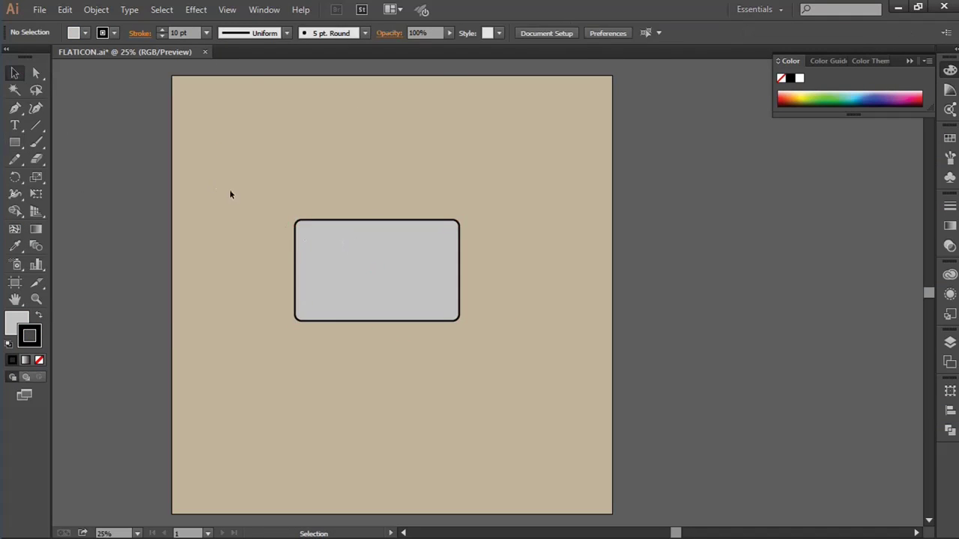
click(375, 270)
double_click(16, 324)
text(ececec)
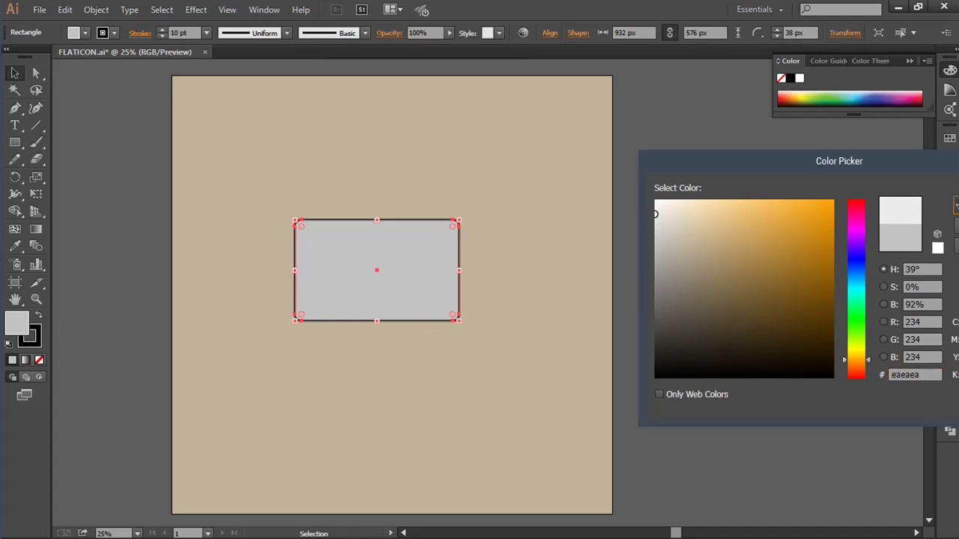
key(Return)
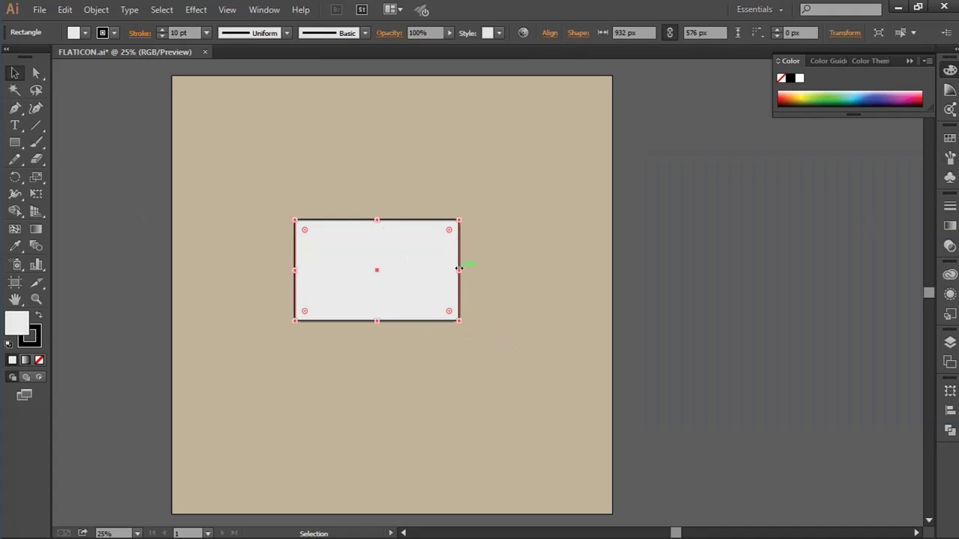
Shrink the inner copy to about 876 × 460 px and fill it black.
drag(459, 268, 451, 268)
drag(375, 220, 373, 225)
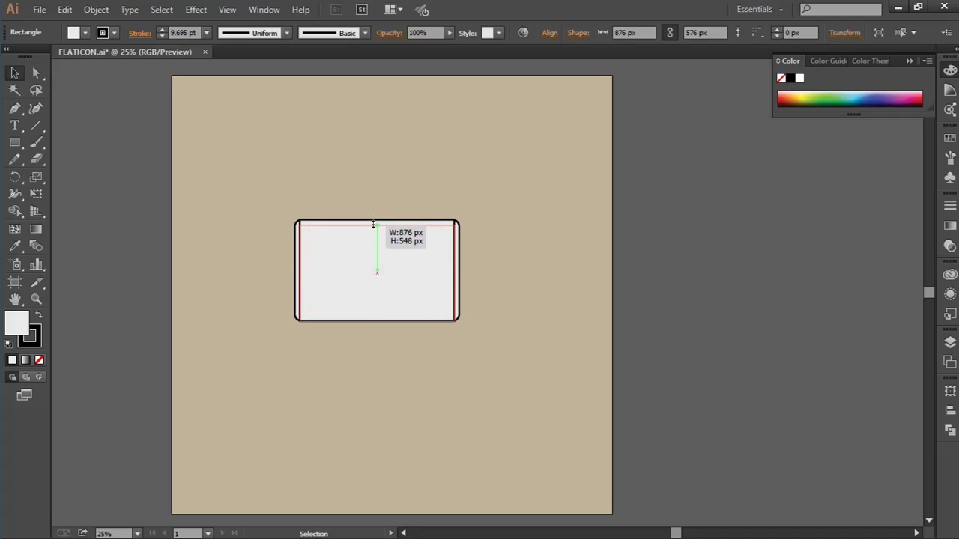
drag(377, 320, 377, 306)
click(950, 138)
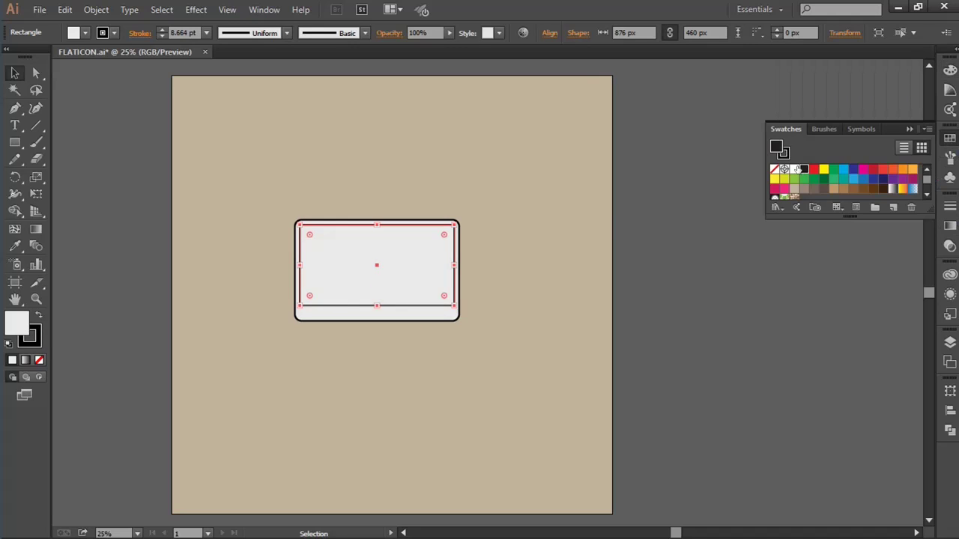
click(804, 169)
double_click(776, 147)
click(900, 201)
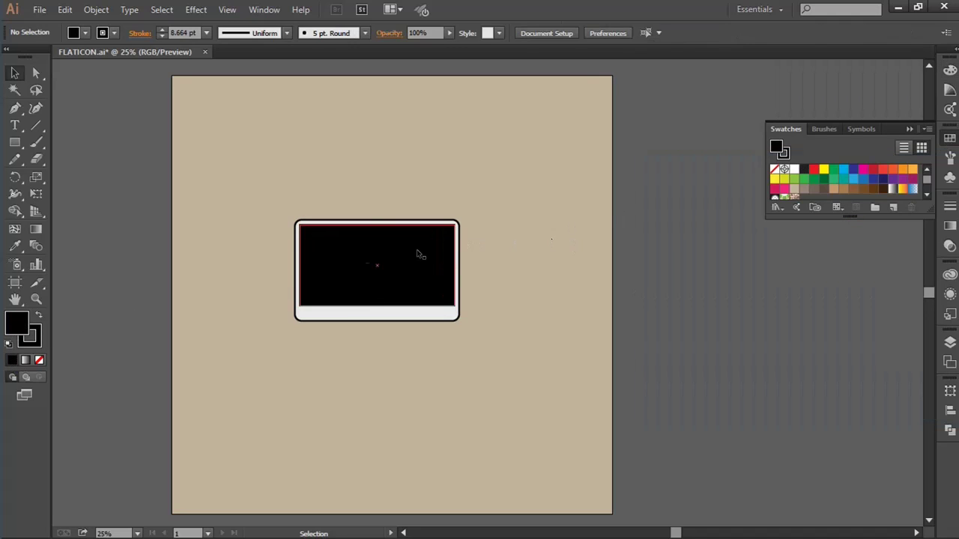
Resize the black screen to 844 × 440 px inside the grey lid.
scroll(466, 248, up, 1)
scroll(467, 248, up, 1)
drag(441, 279, 434, 277)
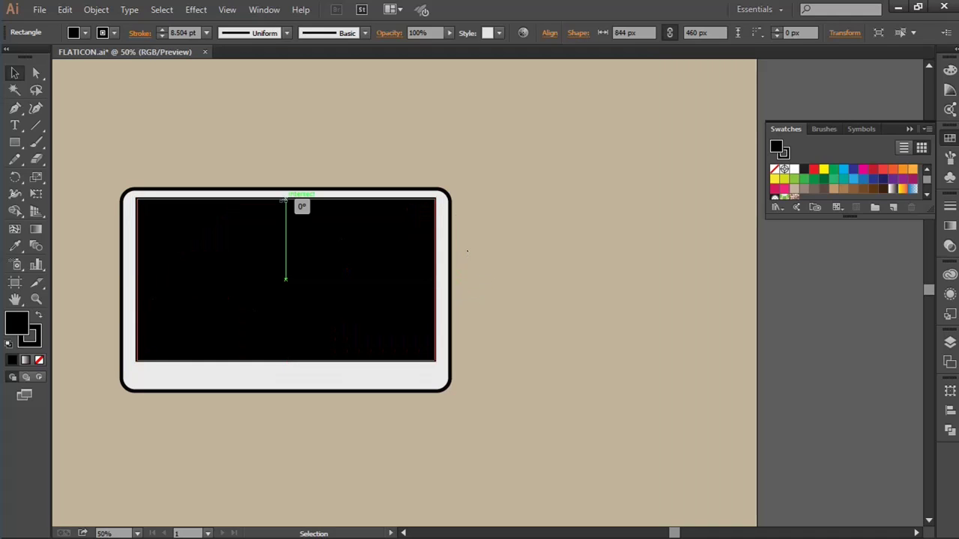
drag(285, 200, 287, 208)
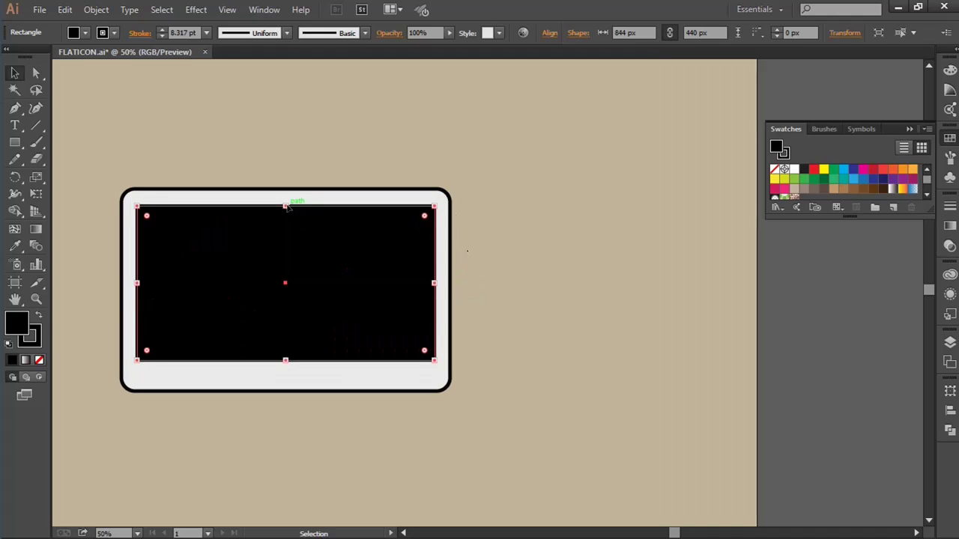
click(478, 309)
scroll(477, 308, down, 1)
scroll(479, 300, down, 1)
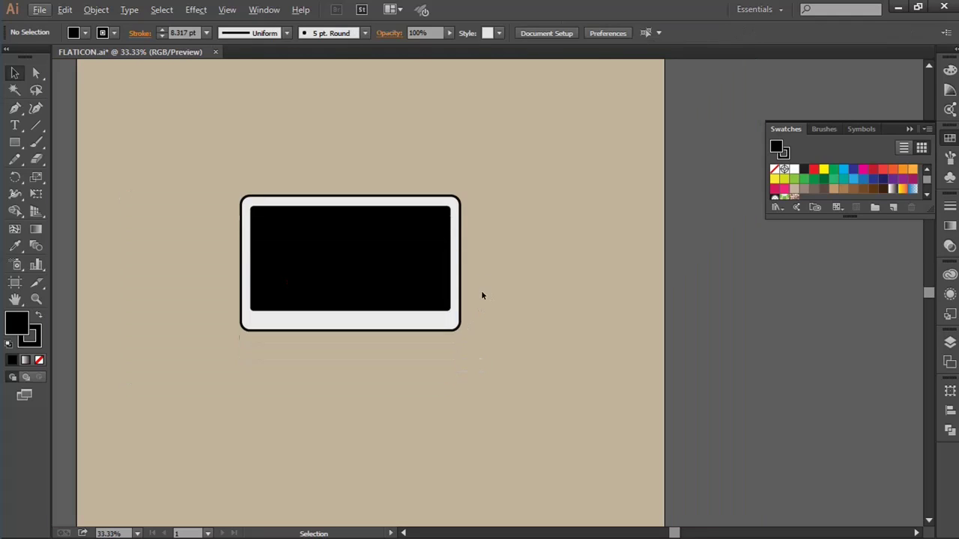
click(349, 326)
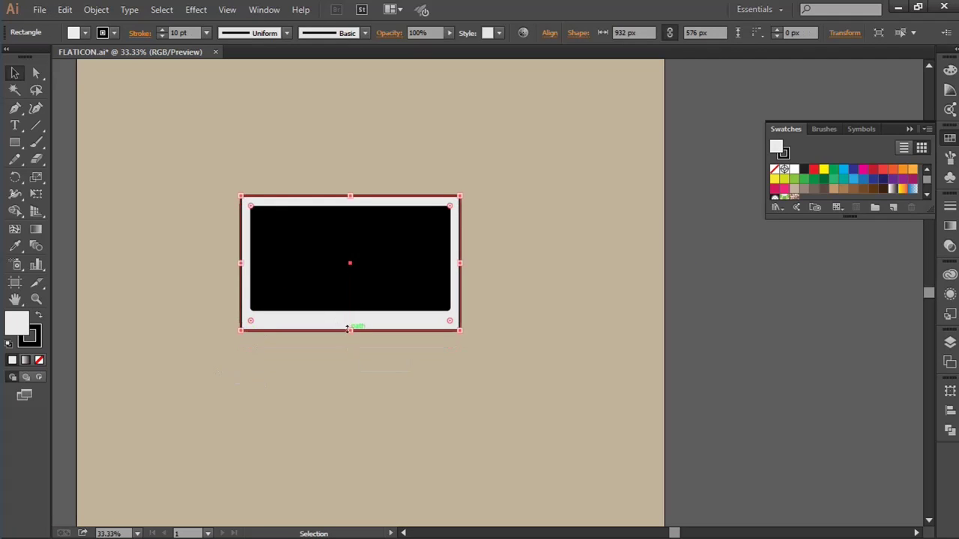
Reshape the lid copy into a strip, skew it into a trapezoid with a 10 pt outline.
mouse_move(349, 328)
mouse_down()
mouse_move(347, 350)
mouse_move(349, 331)
mouse_up()
click(36, 193)
drag(460, 331, 479, 340)
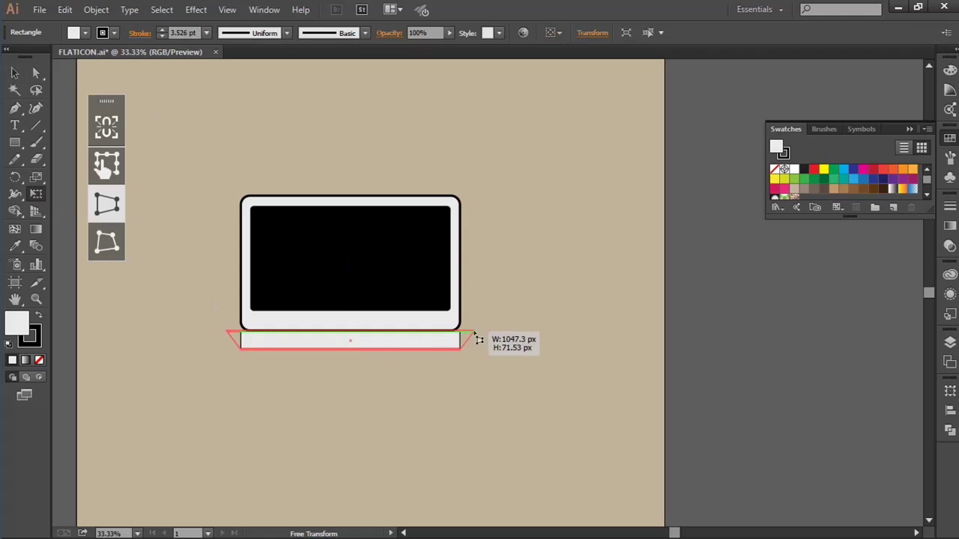
click(207, 33)
click(220, 231)
Round the base's two bottom corners to about 12.36 px.
click(36, 72)
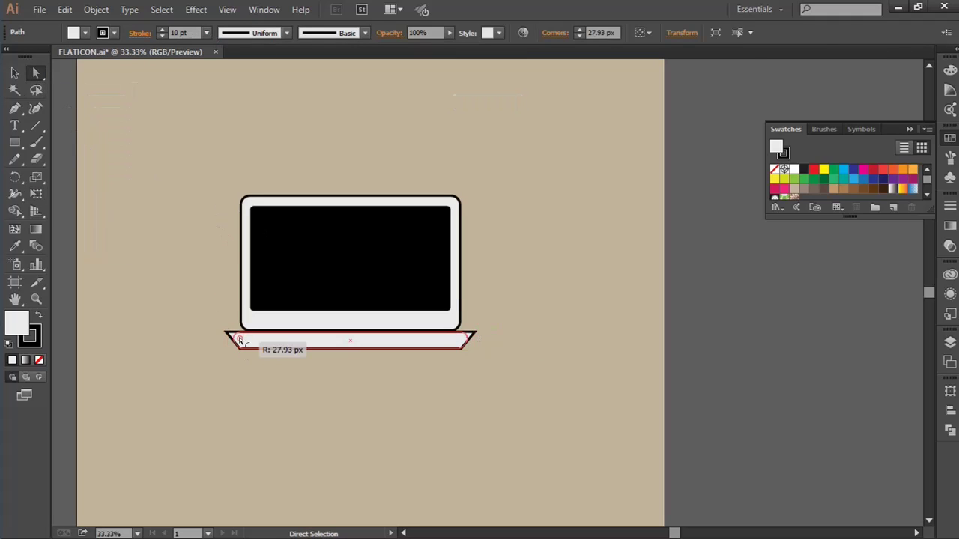
click(311, 379)
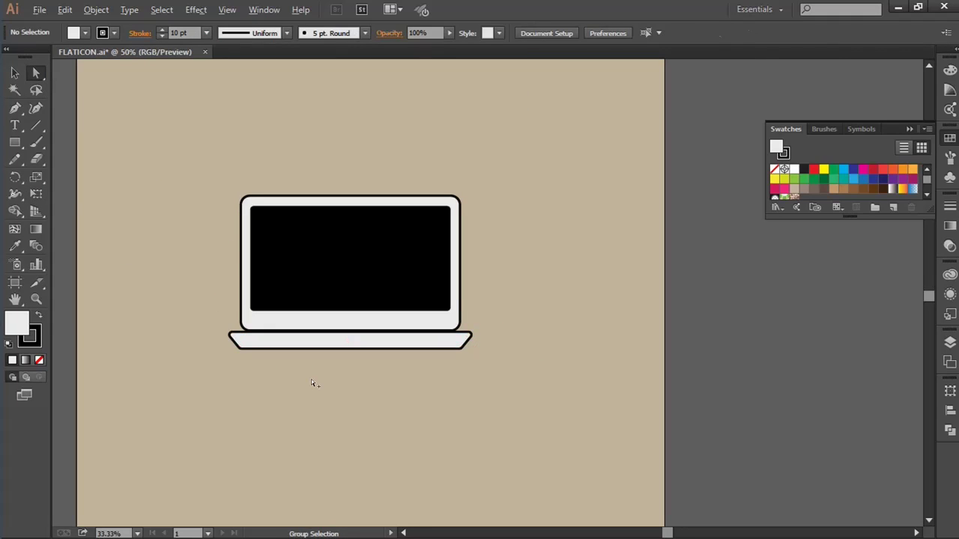
scroll(311, 379, up, 1)
click(204, 333)
shift+click(535, 333)
drag(209, 320, 186, 312)
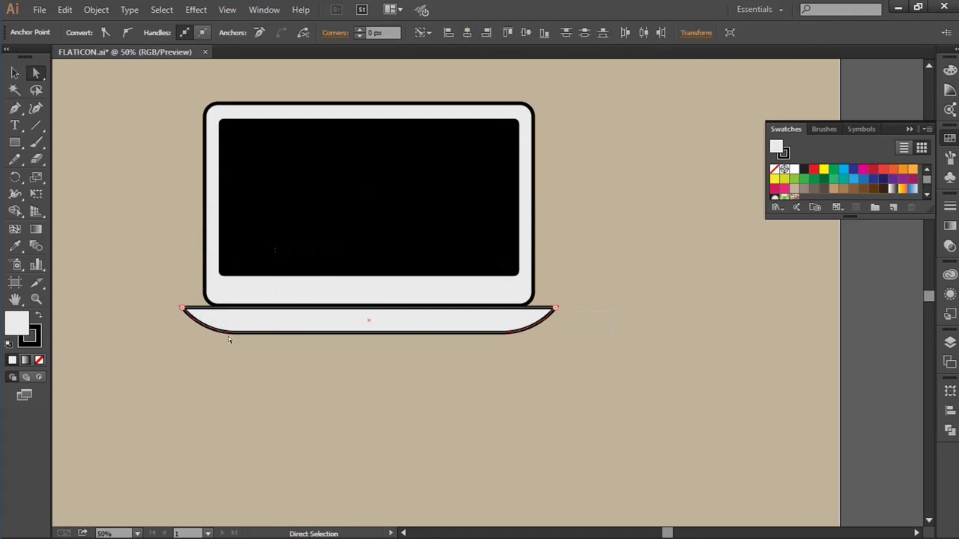
drag(218, 321, 193, 315)
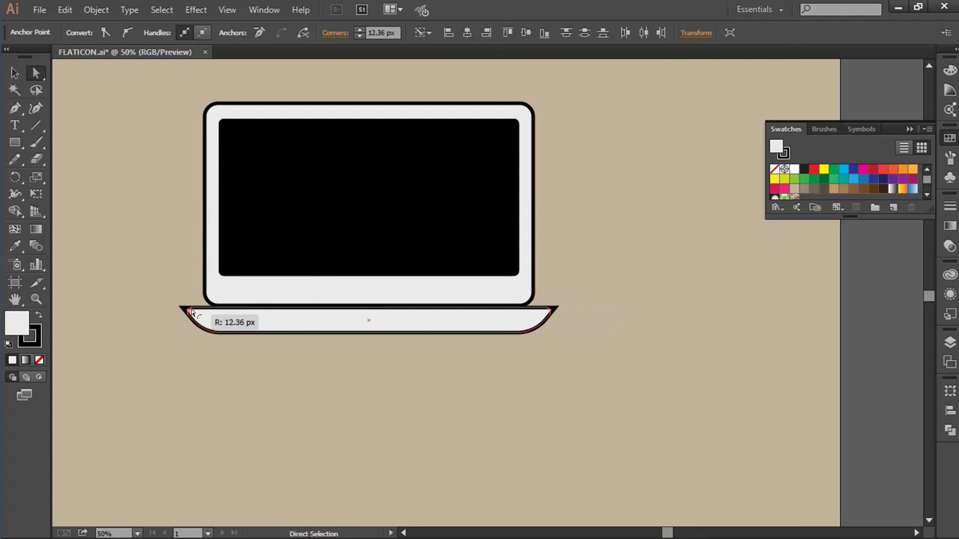
Thin the base by raising its bottom edge and widen it evenly on both sides.
key(v)
drag(368, 333, 368, 323)
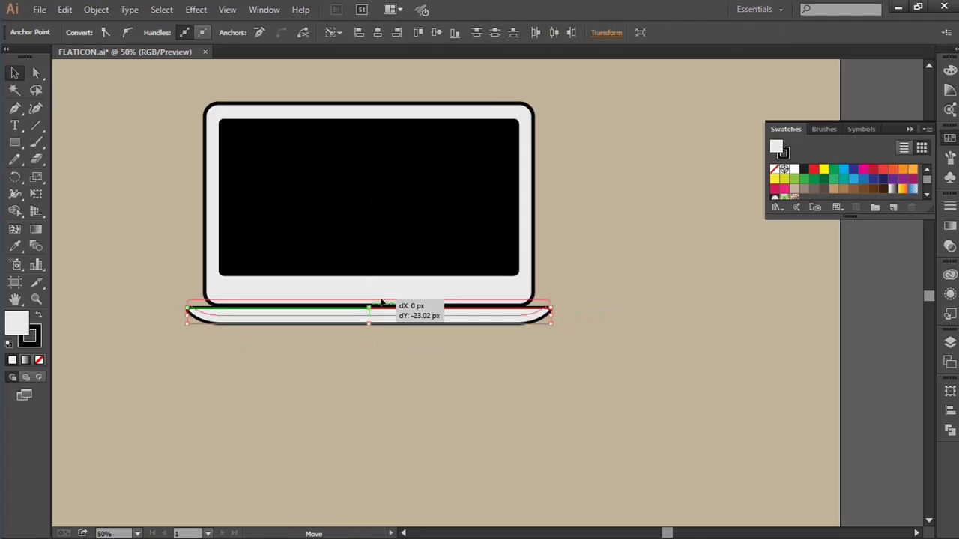
click(386, 374)
click(551, 310)
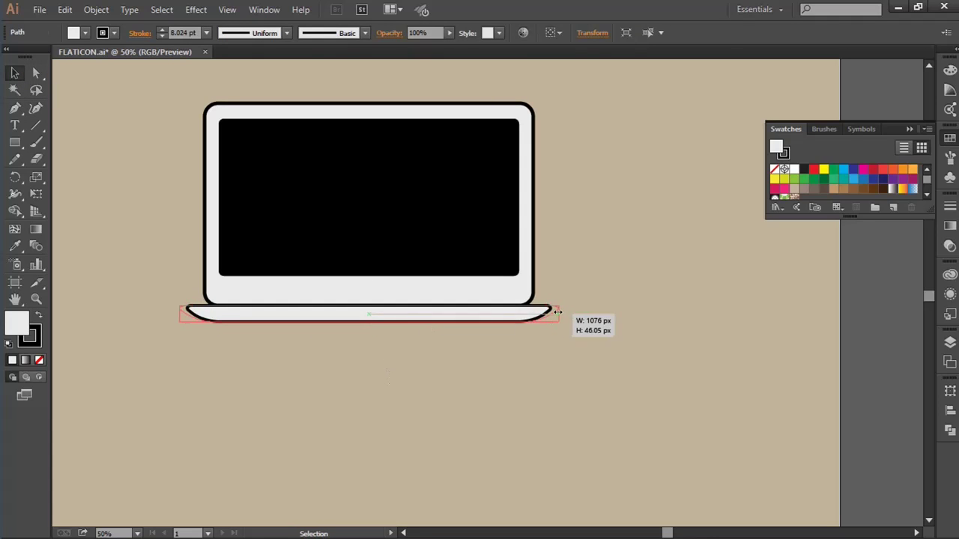
drag(557, 310, 568, 311)
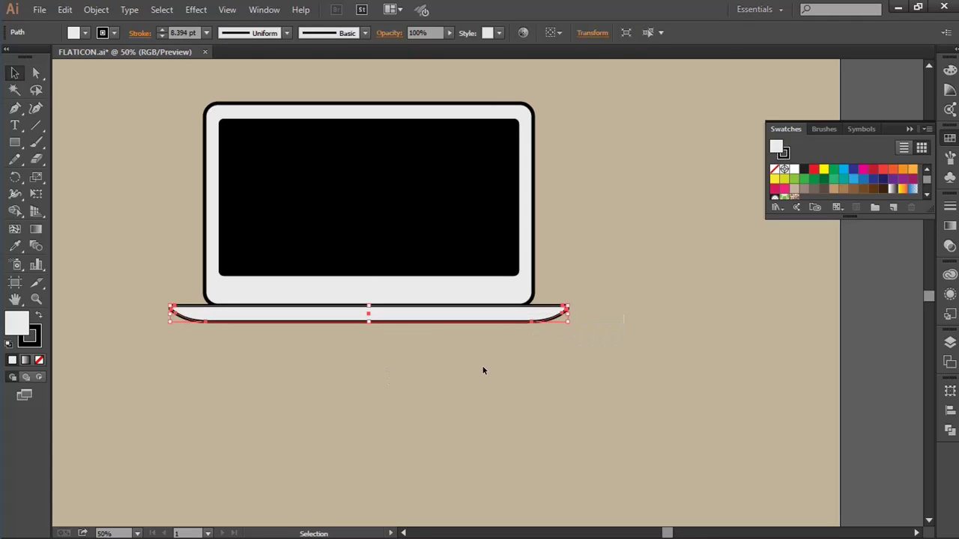
click(304, 373)
scroll(304, 372, down, 1)
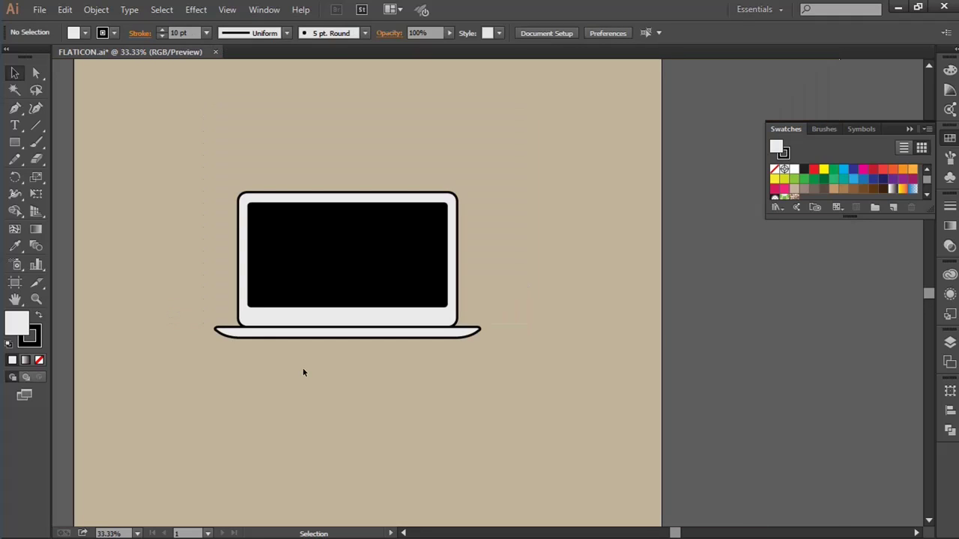
Narrow the screen bezel from its right edge, remove its outline and set a new fill.
drag(135, 145, 519, 397)
click(534, 406)
drag(457, 261, 439, 261)
click(30, 335)
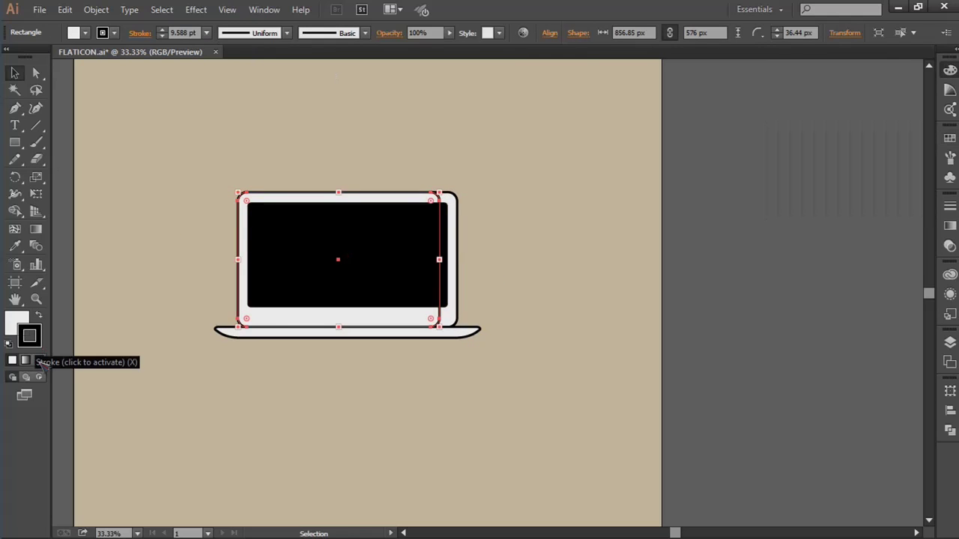
key(/)
click(459, 201)
double_click(16, 323)
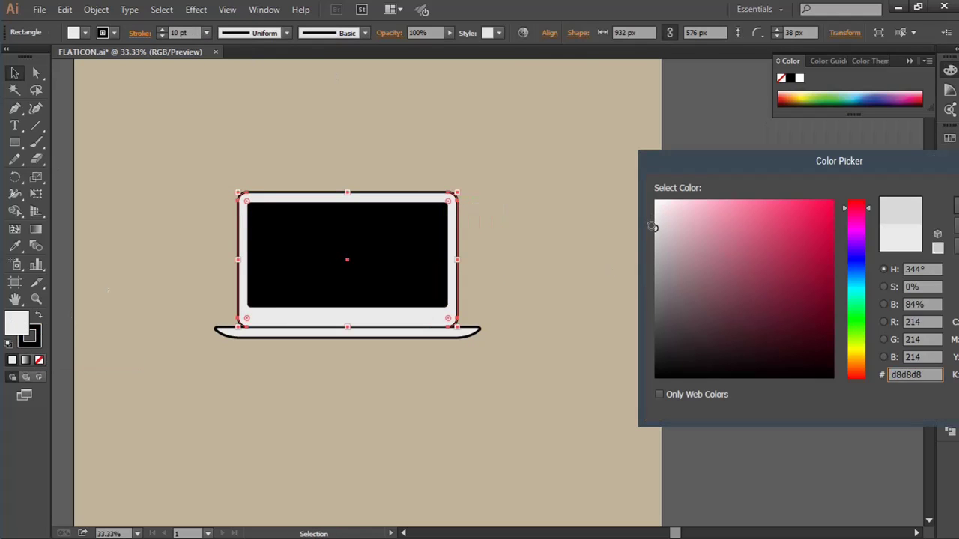
key(Return)
click(124, 132)
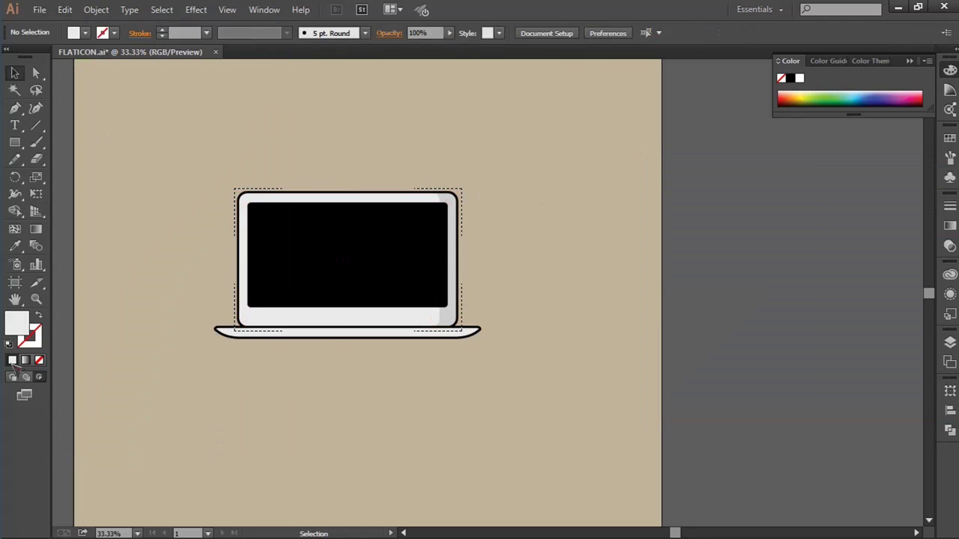
Eyedropper the black 10 pt outline and darker grey fill onto the laptop base.
click(288, 333)
key(i)
click(448, 191)
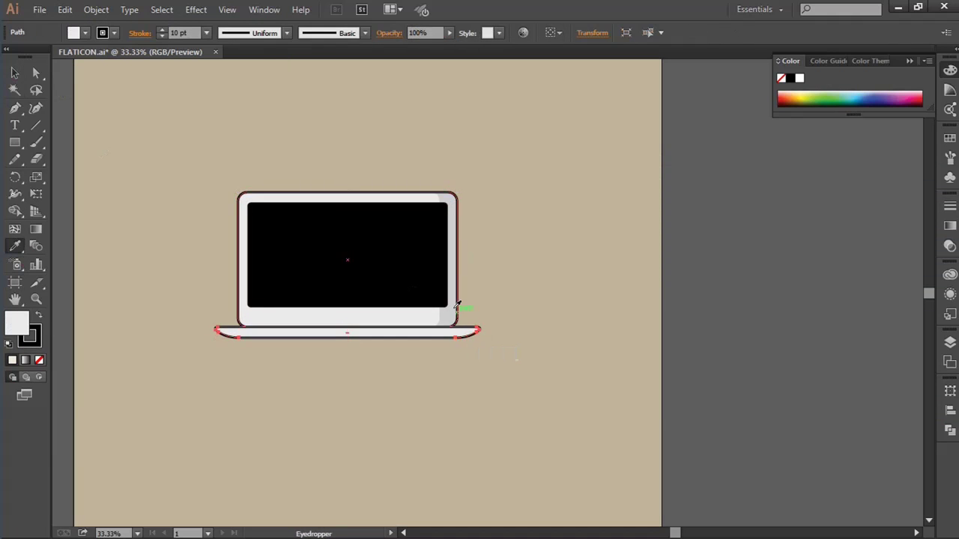
click(456, 307)
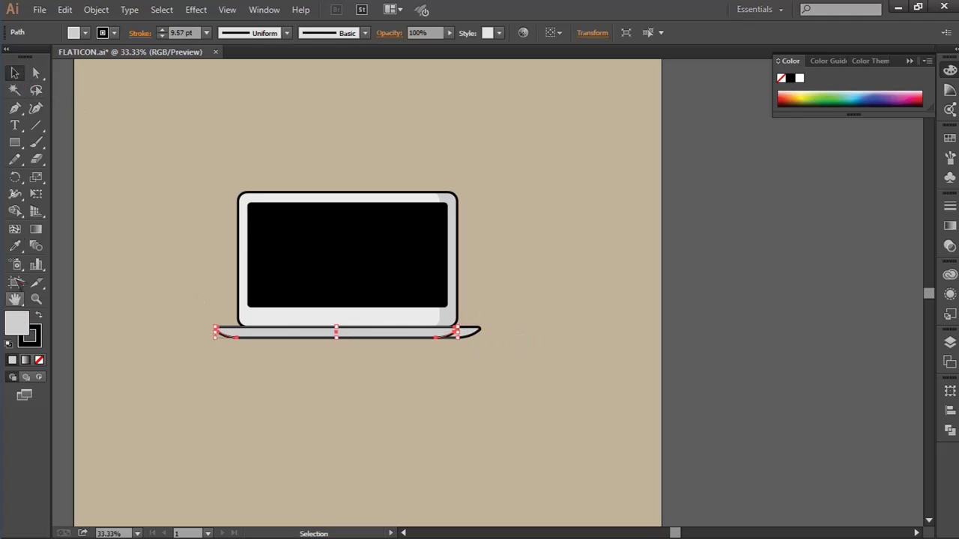
Select the base path alone, then select and deselect the whole laptop group.
key(a)
click(222, 334)
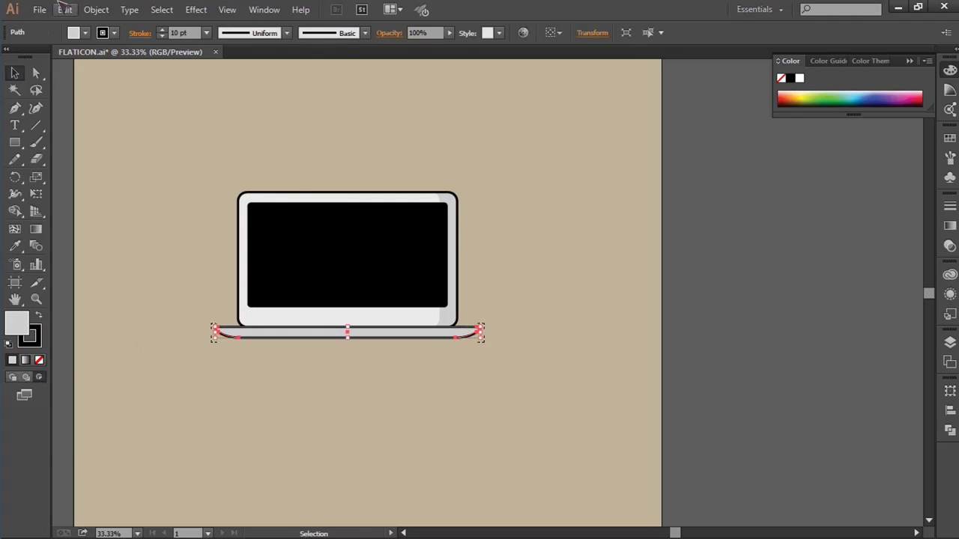
key(v)
click(229, 370)
key(ctrl+a)
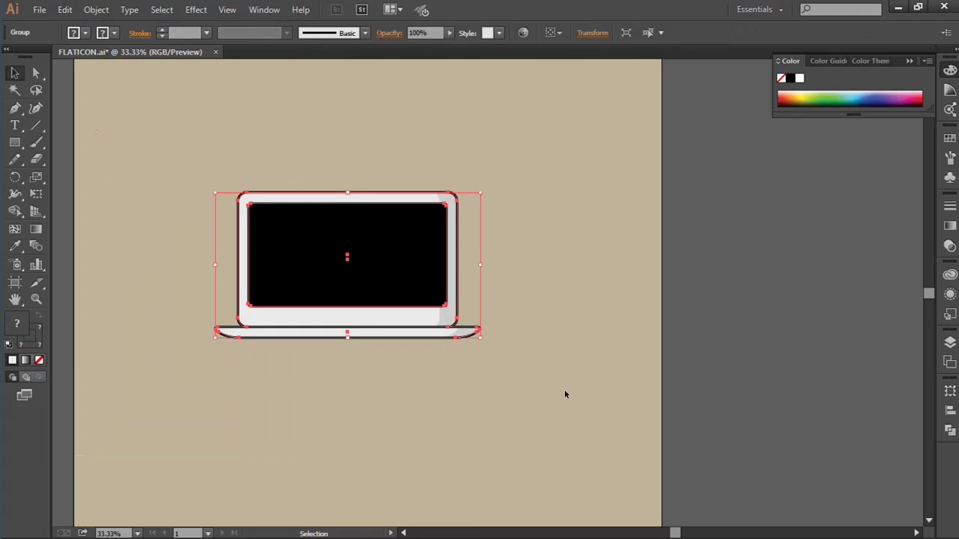
click(565, 394)
click(15, 142)
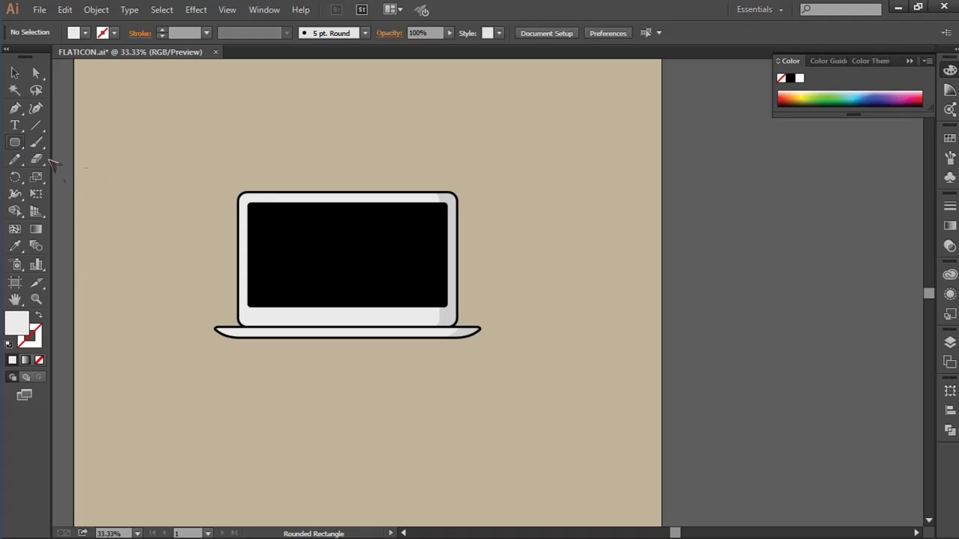
Draw a small circle left of the laptop with an overlapping copy slightly to its right.
key(l)
drag(119, 187, 130, 199)
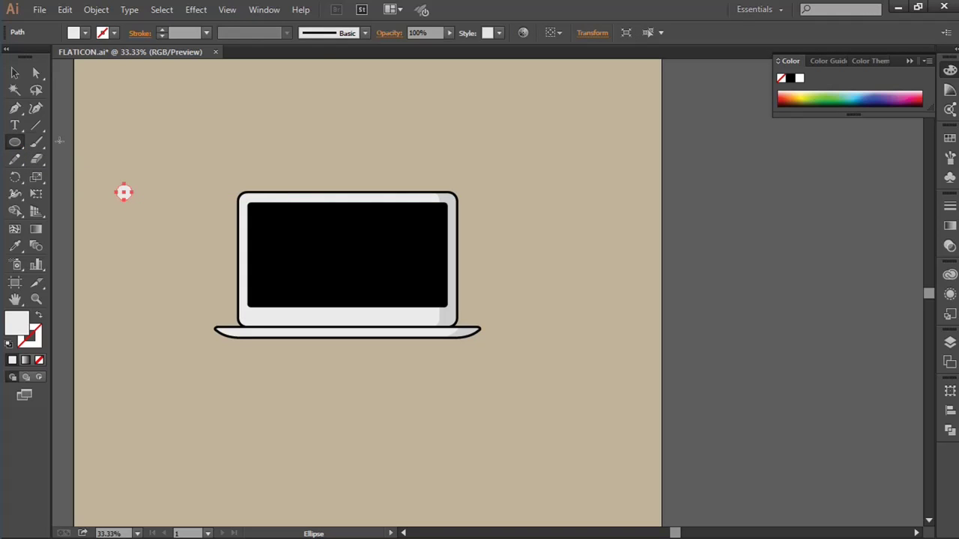
scroll(86, 188, up, 2)
scroll(86, 187, up, 1)
key(v)
mouse_move(192, 202)
mouse_down()
mouse_move(229, 207)
mouse_move(215, 193)
mouse_up()
shift+click(199, 208)
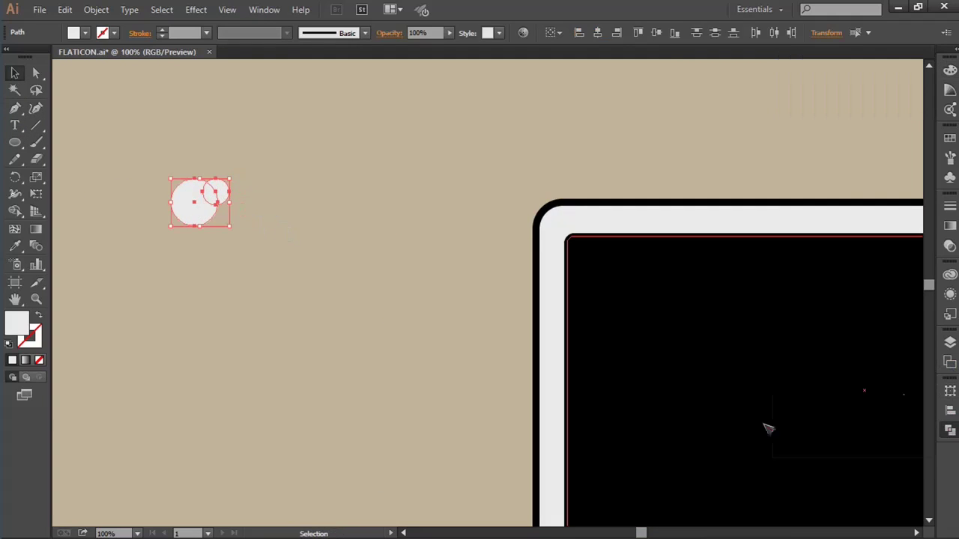
Cut the copy out with Minus Front, move the bitten circle onto the bezel, colour it light grey.
click(768, 427)
scroll(380, 257, down, 2)
drag(291, 226, 633, 424)
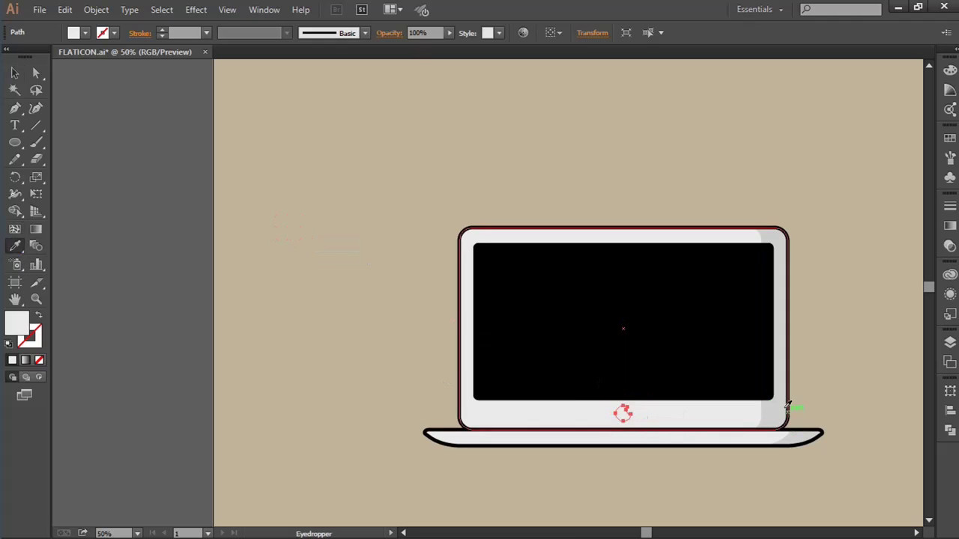
click(950, 70)
click(279, 246)
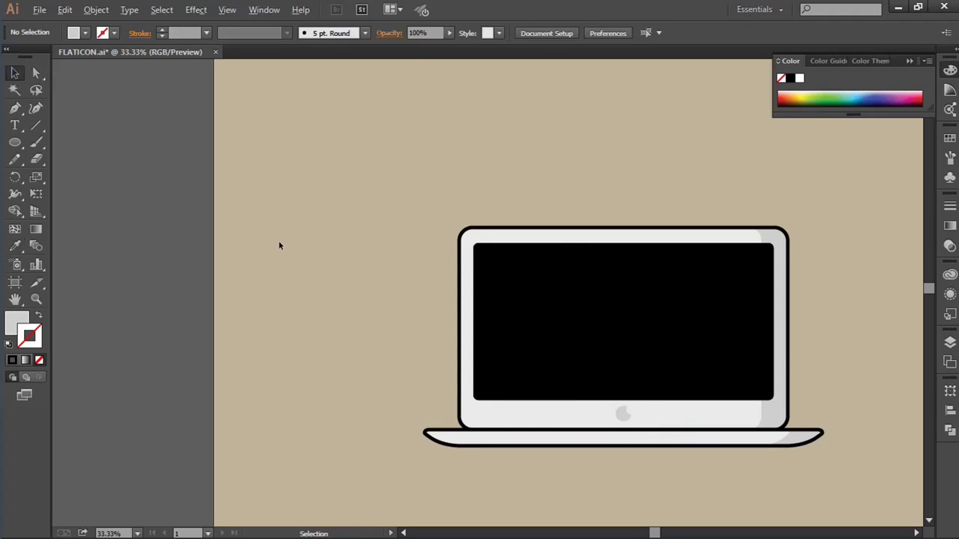
scroll(280, 247, right, 3)
scroll(337, 322, down, 2)
scroll(389, 404, up, 2)
Draw a roughly 243 × 280 px rectangle with a thick black outline and brown swatch fill.
key(m)
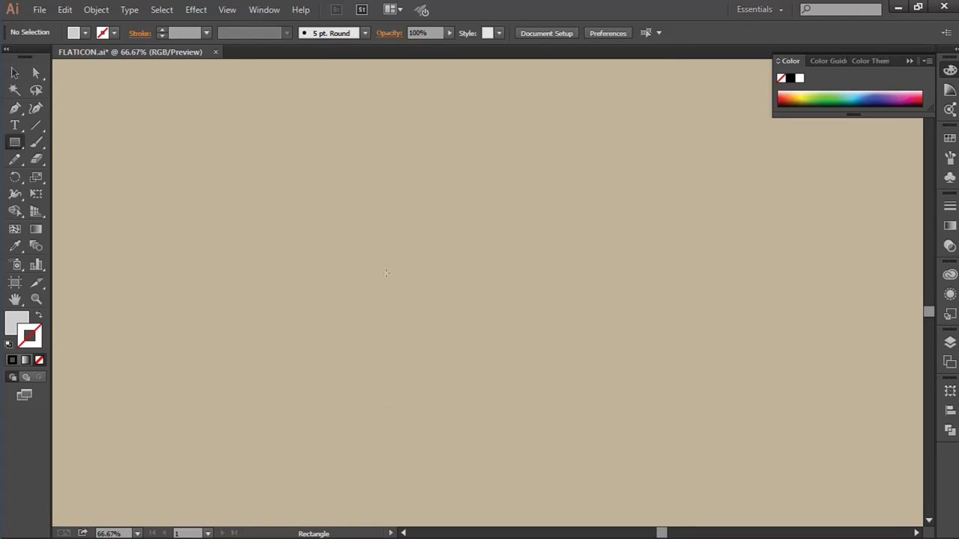
drag(345, 255, 459, 386)
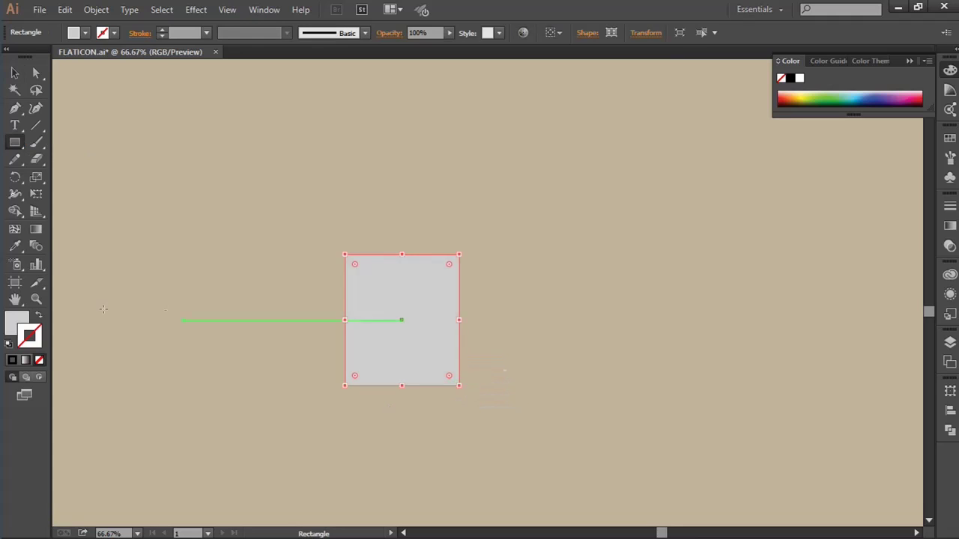
key(comma)
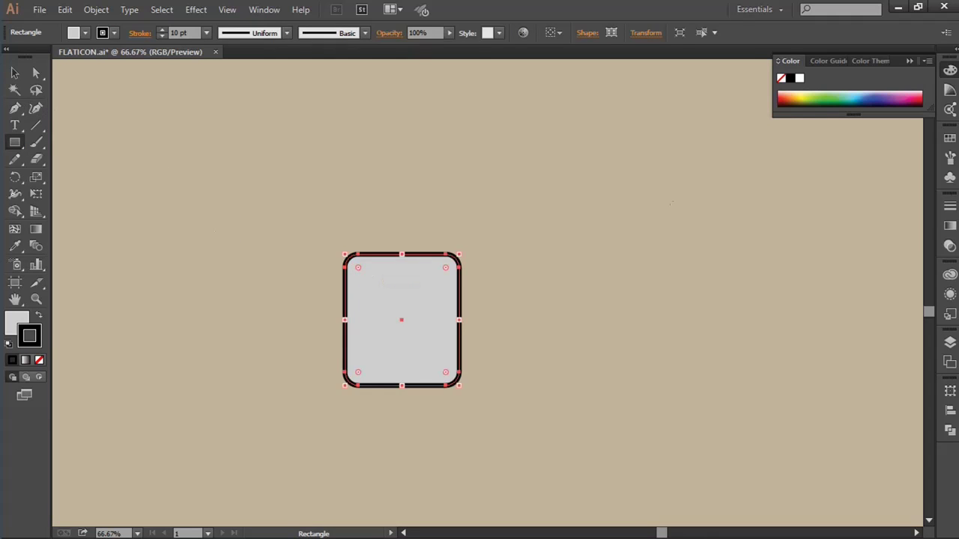
click(950, 137)
click(862, 188)
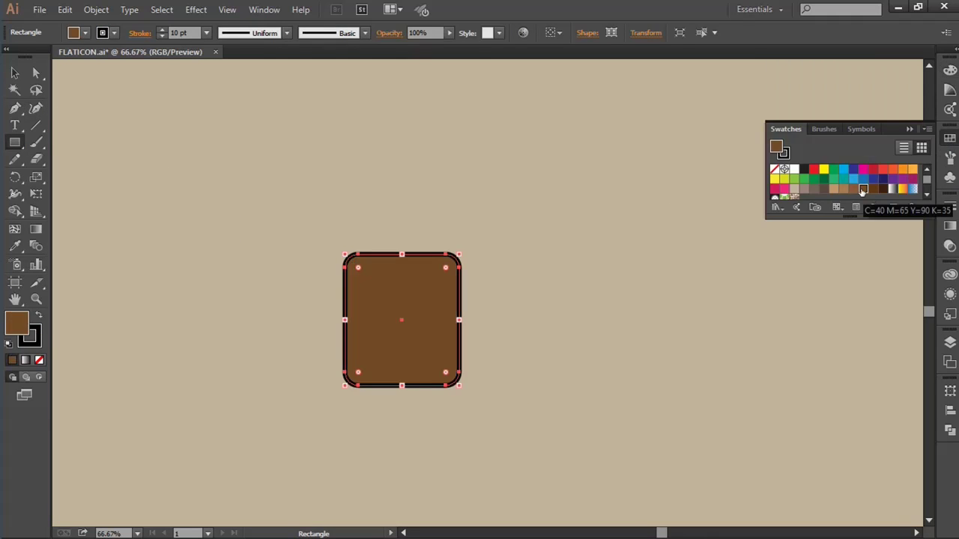
click(16, 73)
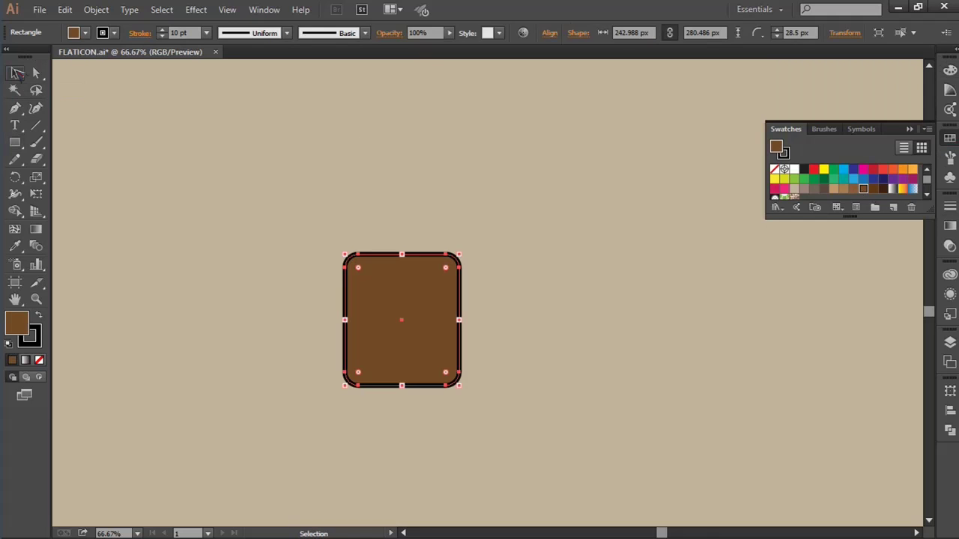
Copy the body into a tall oval on the mug's right with an inner oval; trial Minus Front undone.
drag(458, 386, 428, 392)
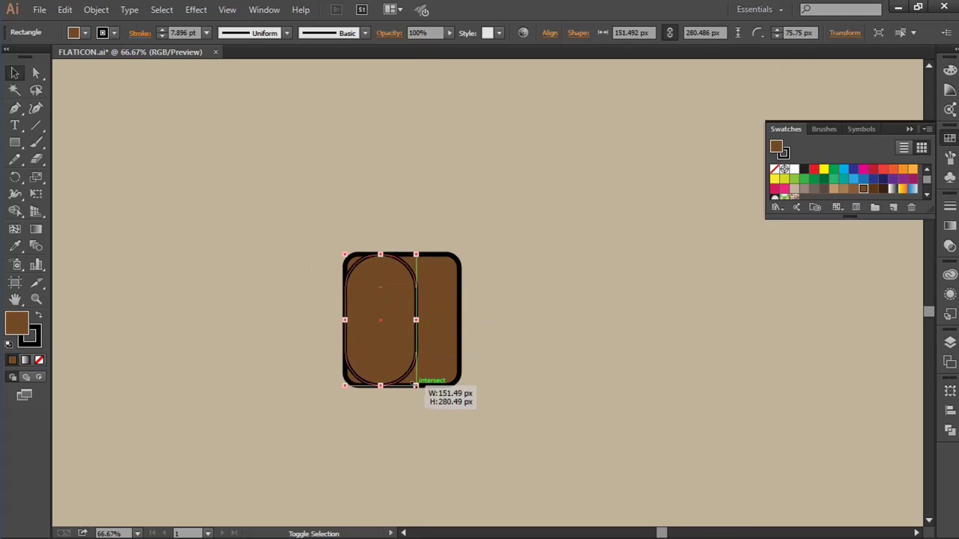
drag(381, 320, 459, 318)
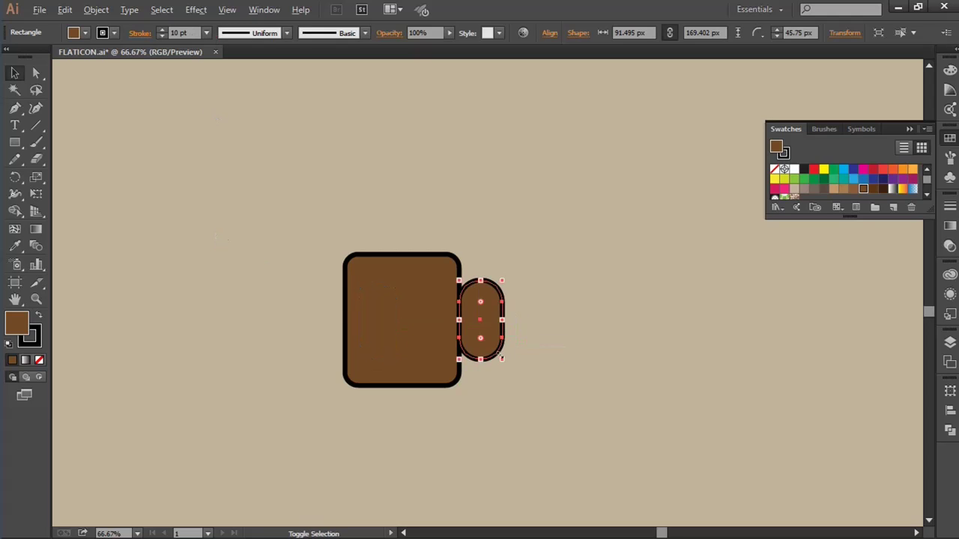
drag(500, 355, 496, 299)
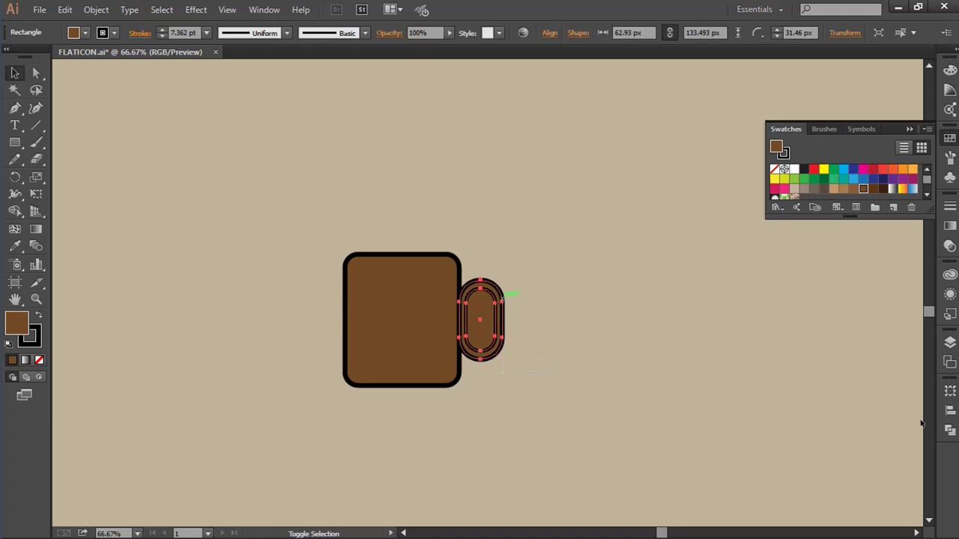
click(950, 429)
click(810, 412)
click(588, 341)
key(ctrl+z)
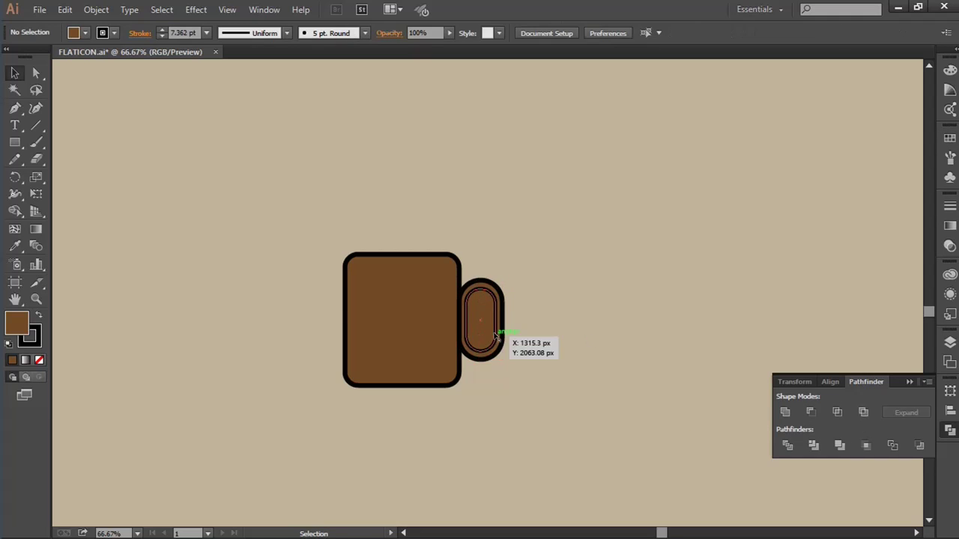
Shrink the inner oval proportionally and cut it out of the handle with Minus Front.
drag(496, 353, 492, 319)
click(538, 369)
click(464, 316)
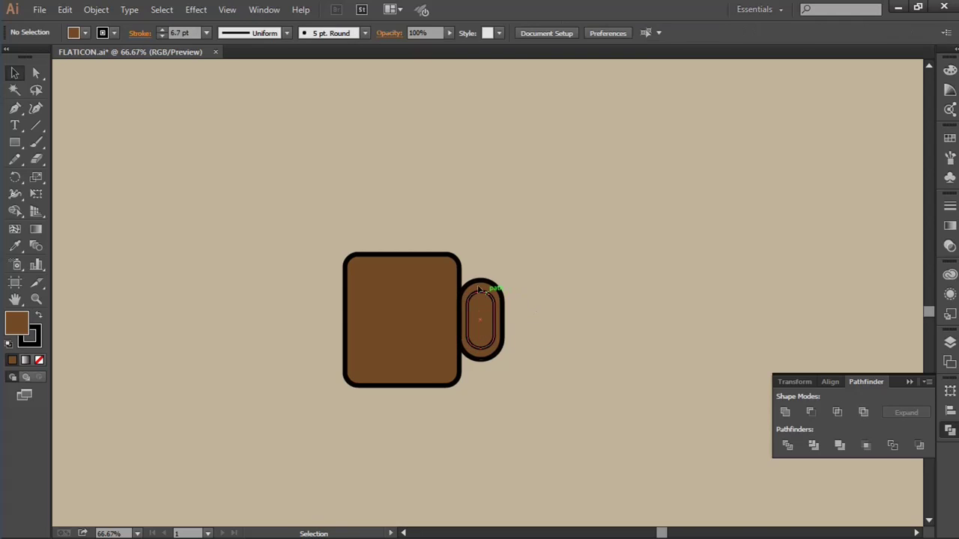
click(524, 330)
scroll(511, 314, up, 3)
click(452, 315)
drag(459, 420, 431, 247)
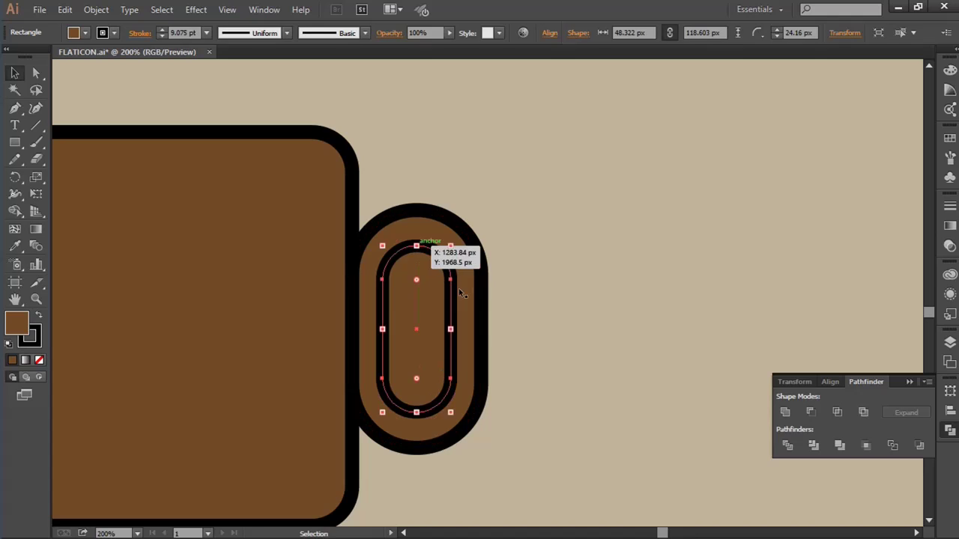
click(554, 313)
Nudge the hollow handle left against the mug body.
scroll(555, 313, down, 1)
scroll(559, 307, down, 3)
scroll(561, 303, up, 1)
scroll(562, 302, up, 1)
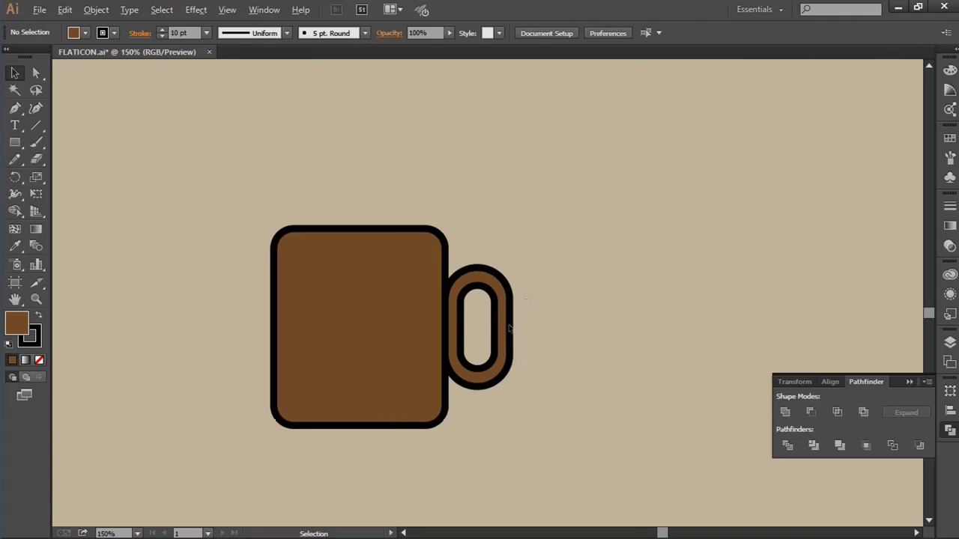
scroll(561, 302, up, 1)
click(385, 303)
drag(385, 301, 382, 301)
Send the handle behind the mug body in Layers and group the laptop pieces.
click(951, 342)
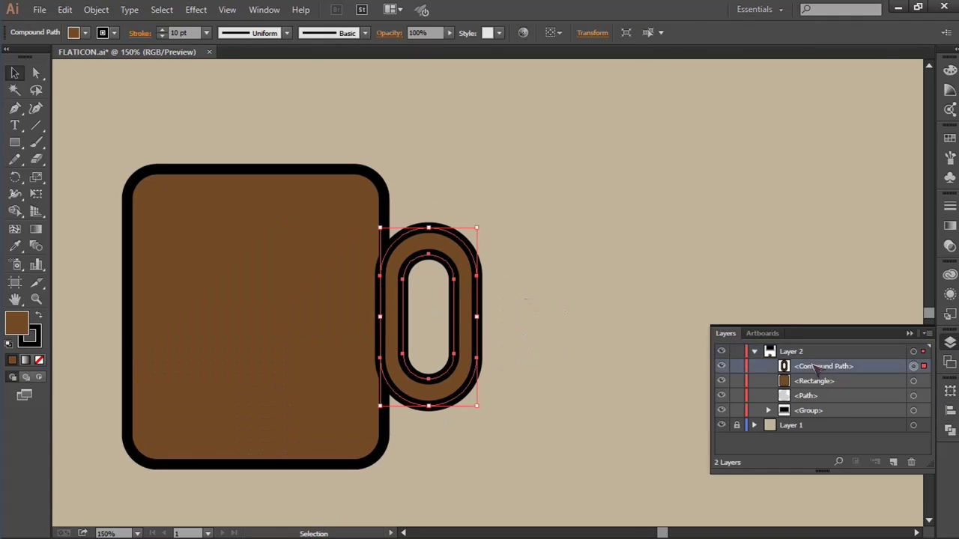
click(912, 396)
shift+click(913, 410)
key(ctrl+g)
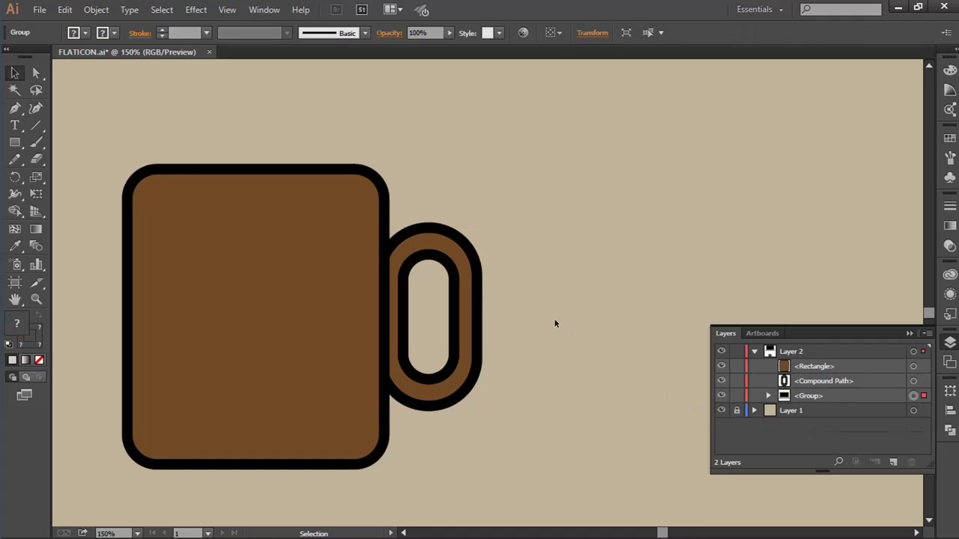
click(384, 225)
Turn a square-cornered body copy into a wide darker brown band pasted inside the mug body.
key(ctrl+c)
key(ctrl+f)
drag(353, 199, 378, 173)
drag(255, 169, 247, 239)
drag(385, 316, 411, 316)
click(950, 138)
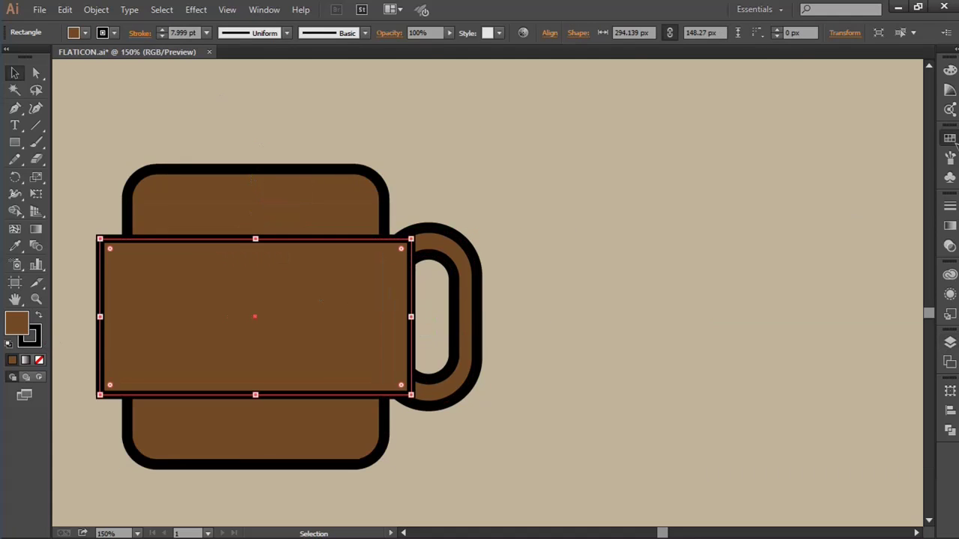
key(ctrl+x)
click(64, 9)
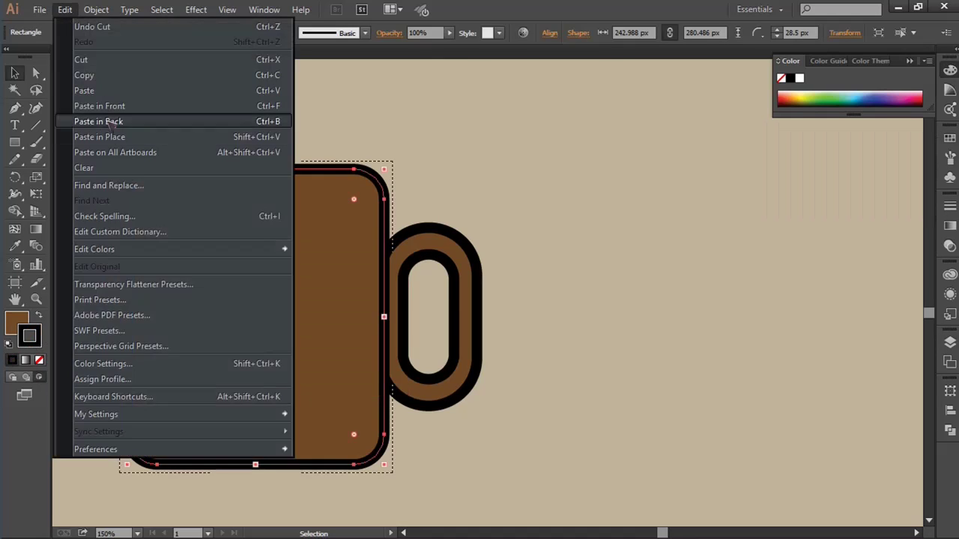
click(111, 122)
click(110, 142)
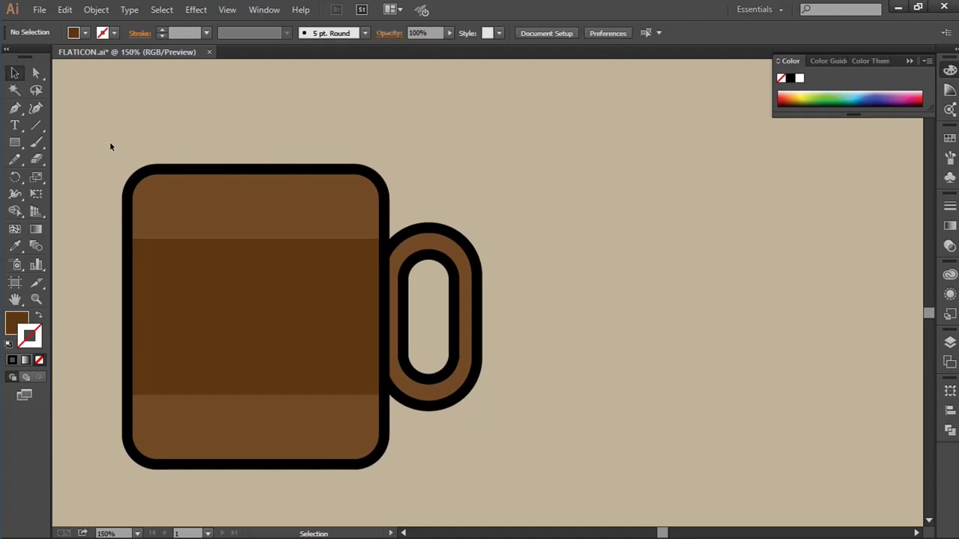
Place a 183.47 px dark brown circle on the mug's band.
key(m)
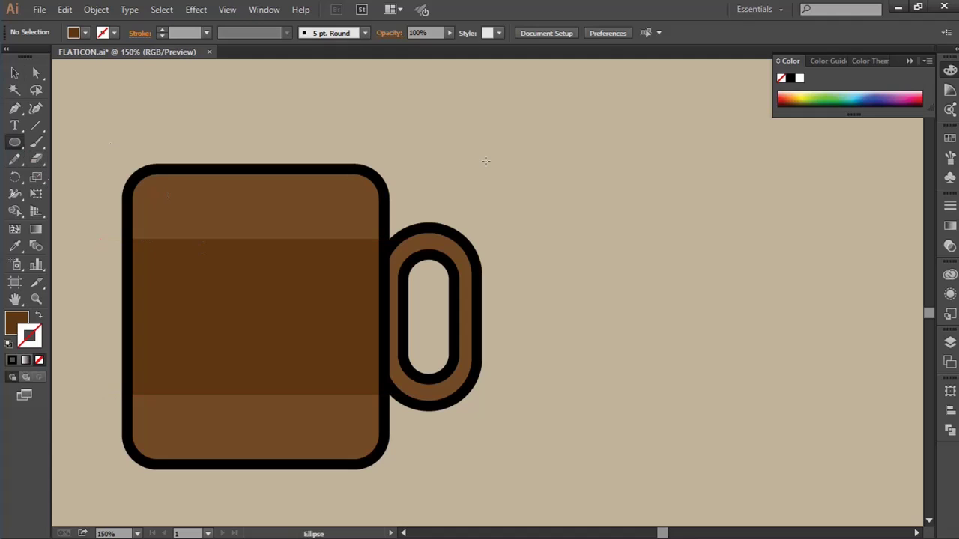
mouse_move(486, 161)
mouse_down()
mouse_move(566, 241)
mouse_move(262, 315)
mouse_up()
key(v)
drag(336, 385, 350, 425)
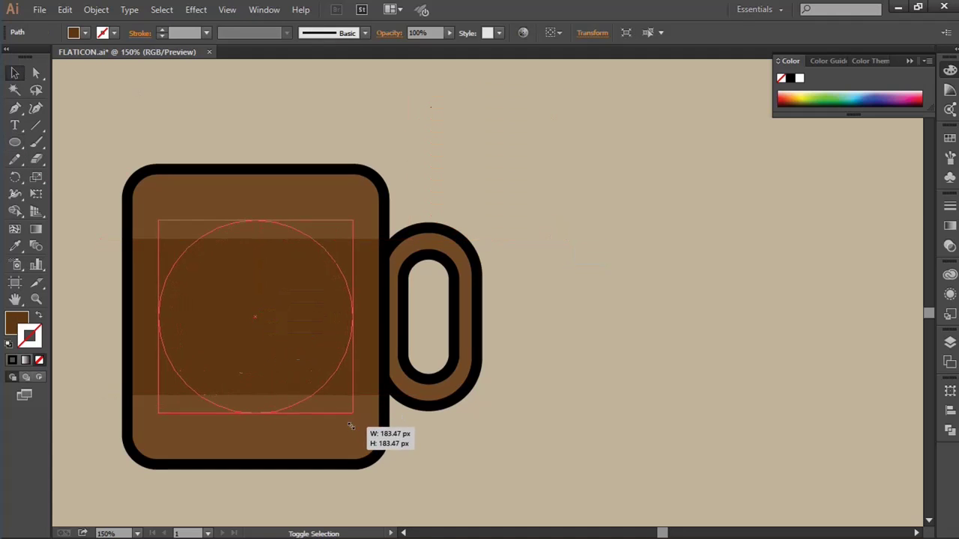
click(950, 138)
click(879, 188)
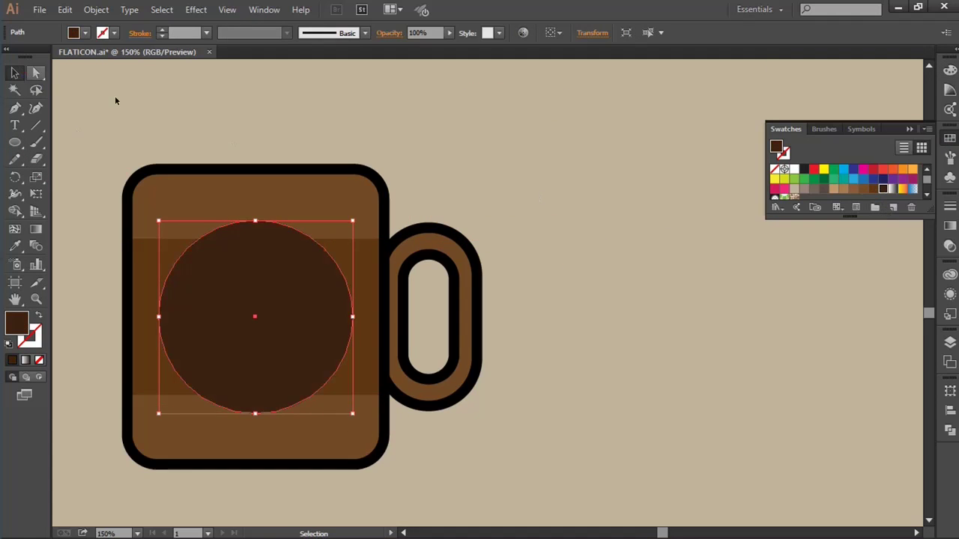
click(148, 97)
Shrink a copy into a tiny eye dot, add a second dot, and make both white.
click(291, 291)
mouse_move(353, 412)
mouse_down()
mouse_move(287, 324)
mouse_move(212, 288)
mouse_move(297, 289)
mouse_up()
double_click(17, 322)
click(901, 210)
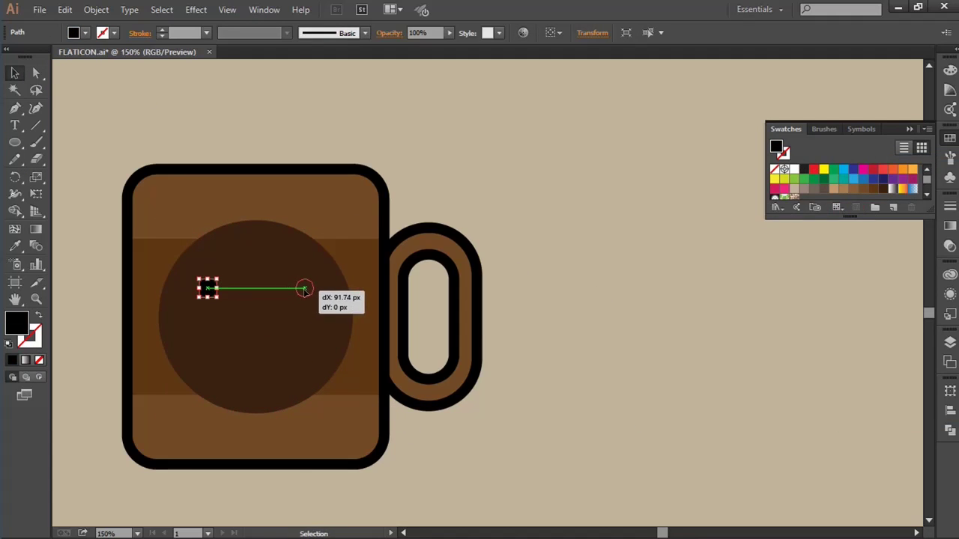
click(794, 169)
click(208, 288)
click(329, 384)
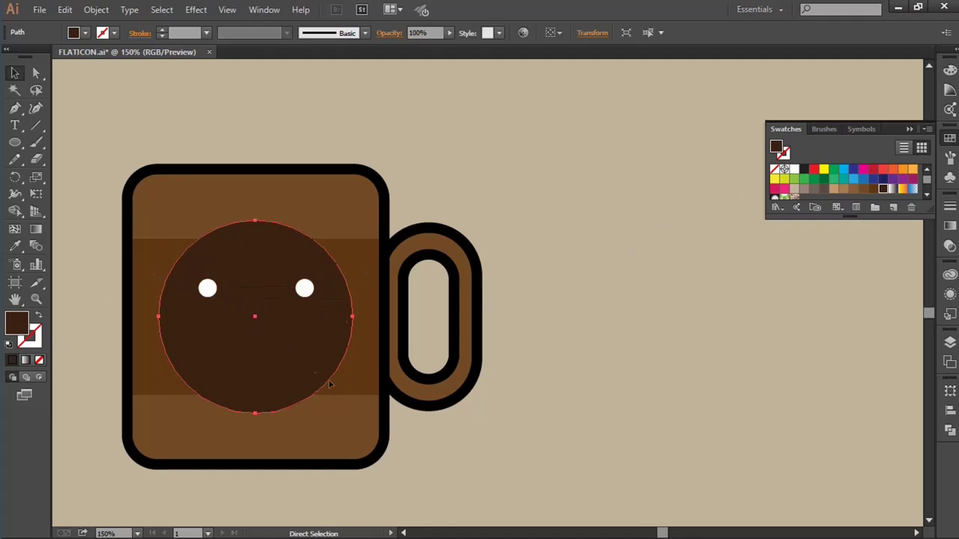
Draw a small circle on the face and cut away its top half with Pathfinder Minus Front.
key(l)
drag(255, 317, 314, 376)
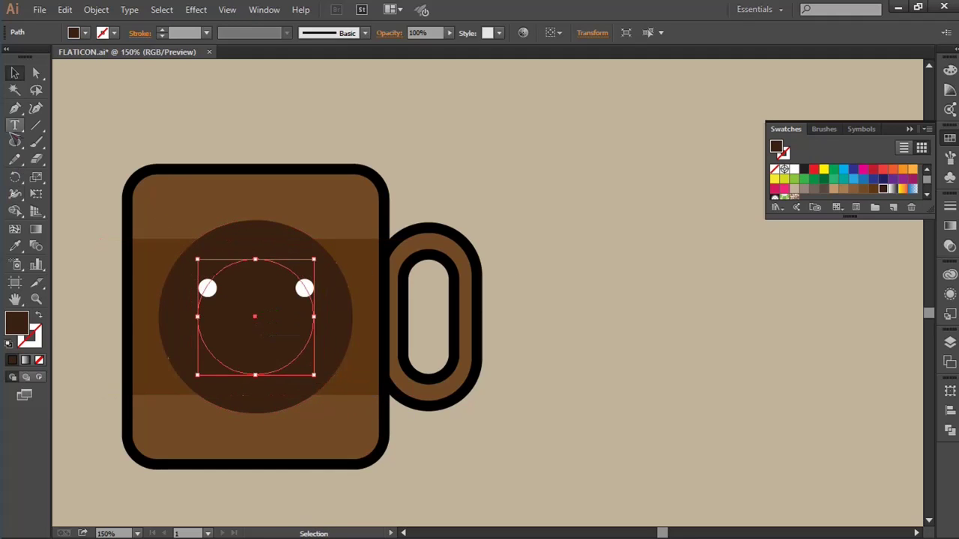
key(m)
drag(102, 317, 397, 202)
key(v)
shift+click(239, 348)
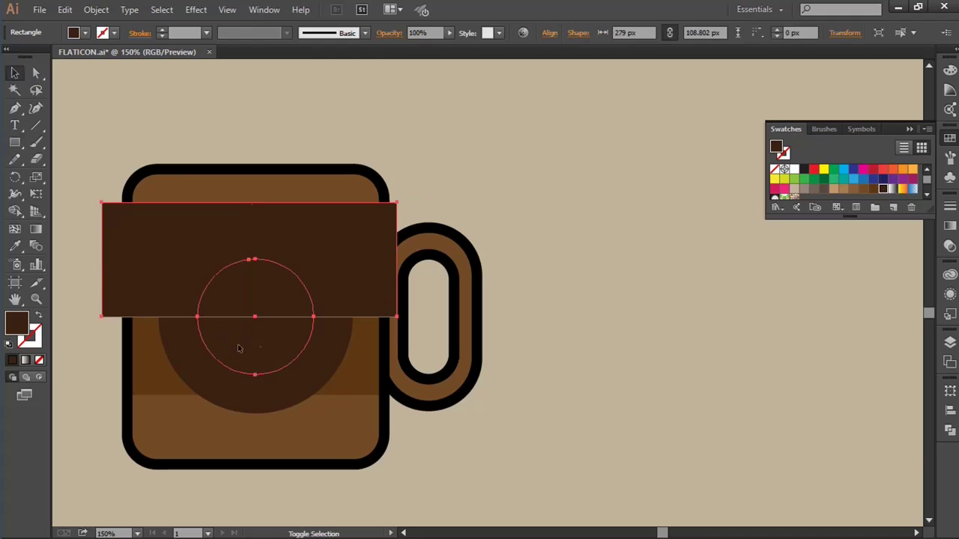
key(shift+ctrl+F9)
click(810, 412)
key(i)
click(208, 289)
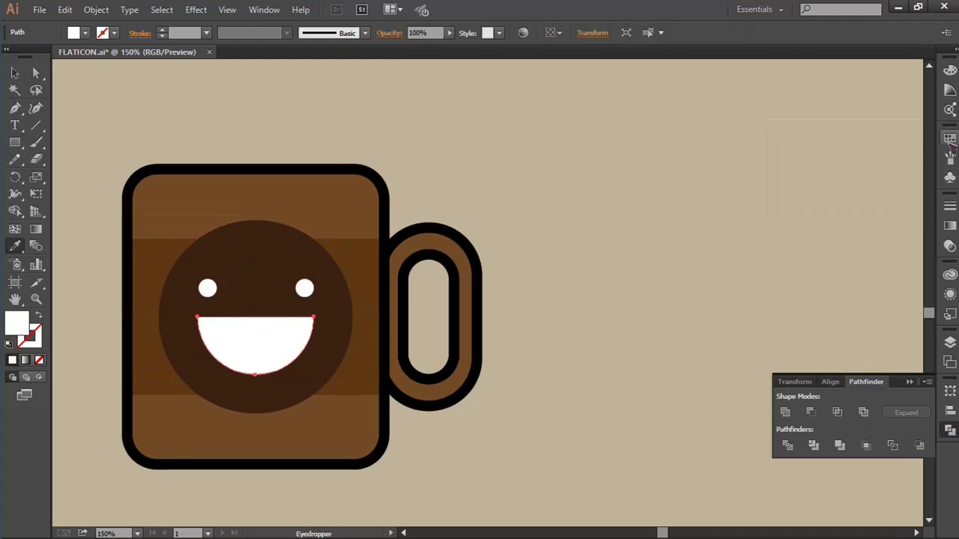
Fill the half-circle mouth red.
key(v)
click(127, 103)
click(950, 138)
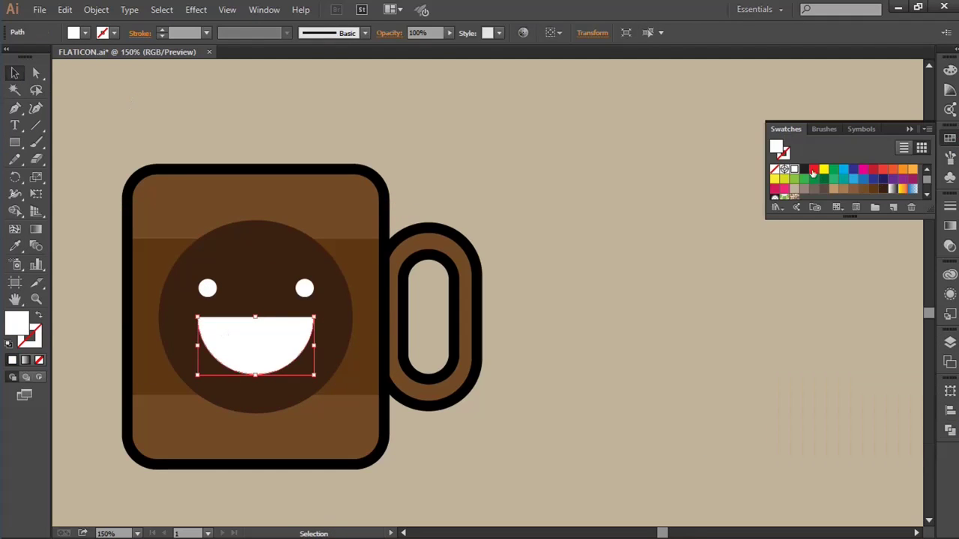
click(871, 170)
Paste a thin white strip inside the top of the red mouth as teeth.
drag(144, 207, 337, 332)
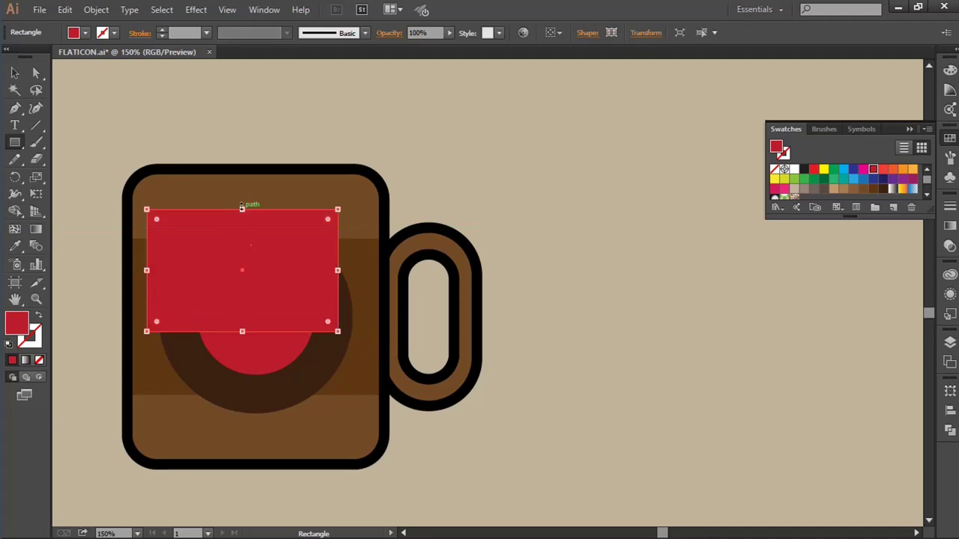
drag(242, 209, 242, 297)
key(i)
click(208, 289)
key(ctrl+x)
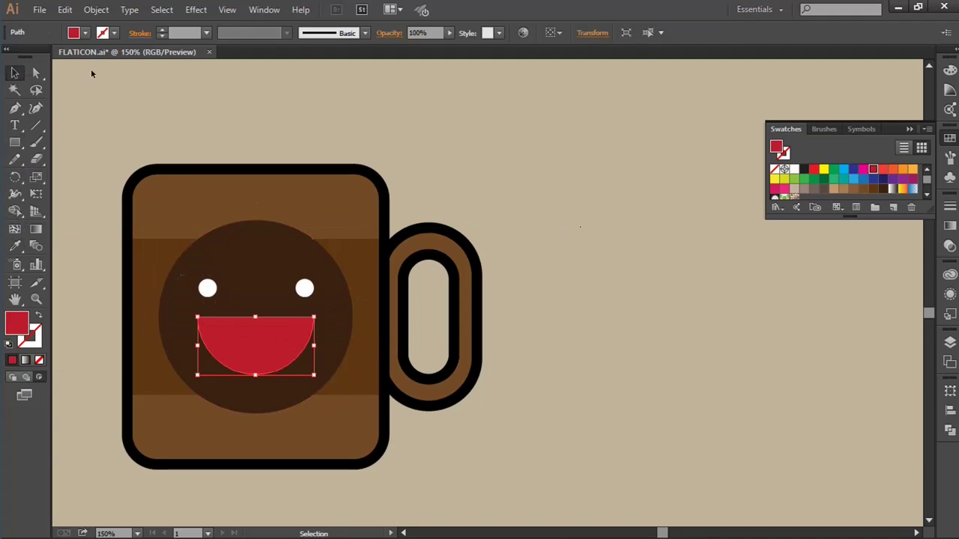
click(39, 376)
key(ctrl+f)
click(261, 349)
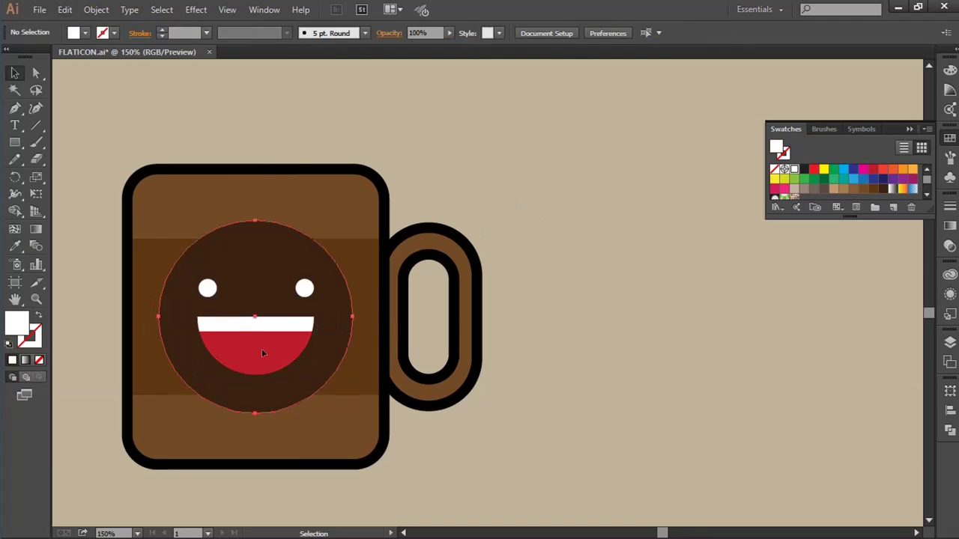
click(494, 339)
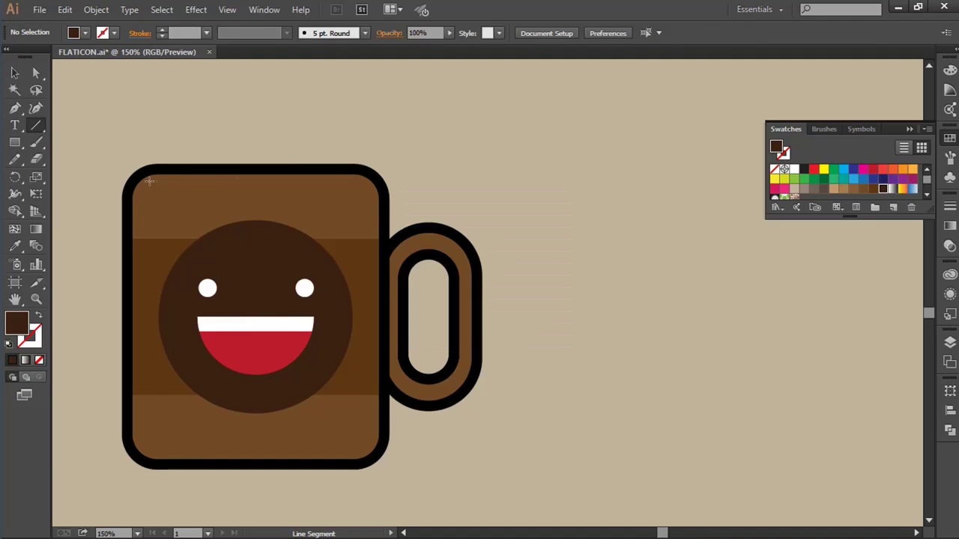
Draw a white line with a heavier stroke along the mug's top inner edge.
drag(297, 181, 300, 180)
click(30, 337)
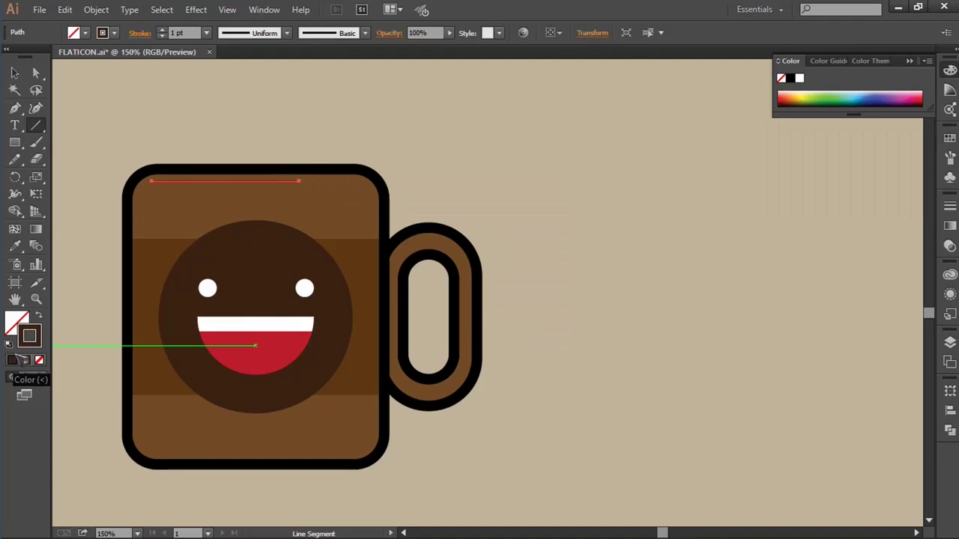
double_click(30, 337)
click(899, 204)
scroll(212, 38, up, 4)
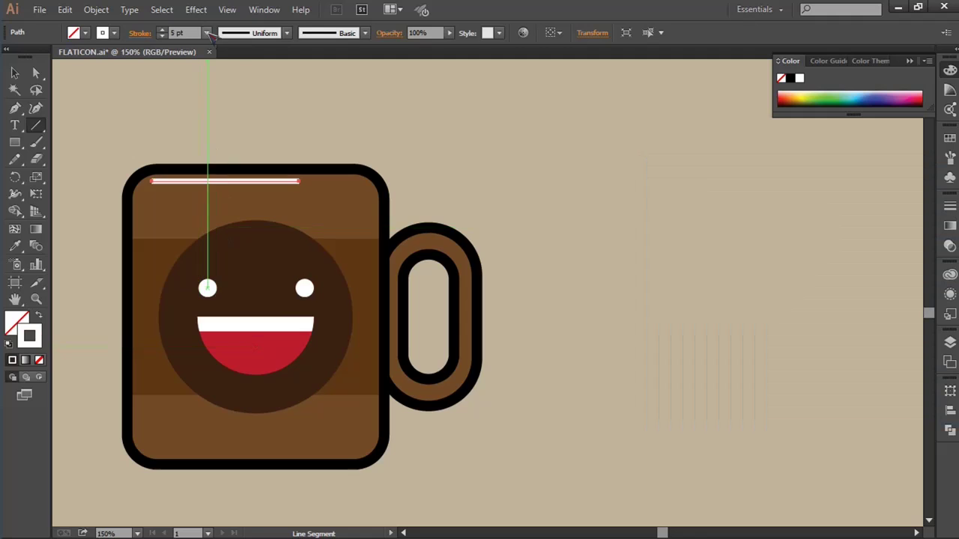
click(140, 32)
click(15, 73)
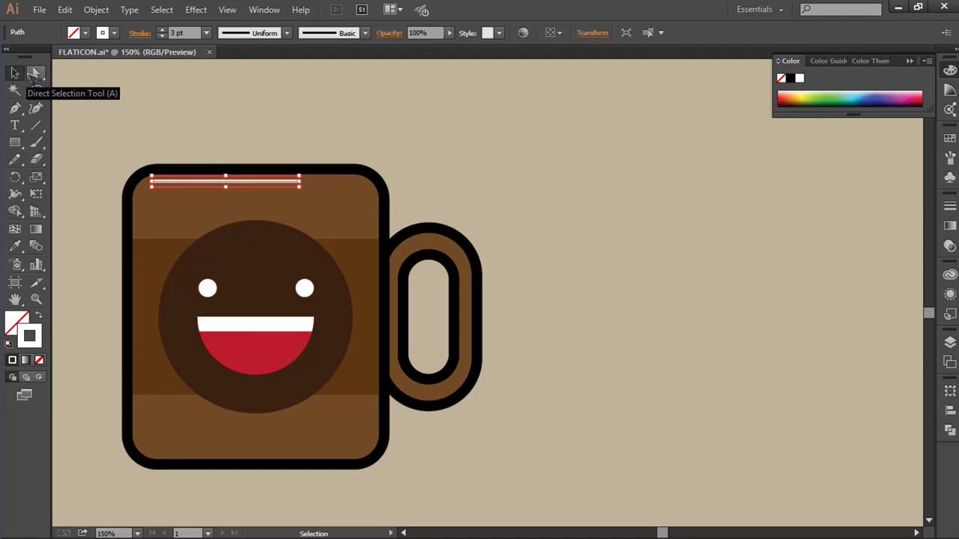
Add a short white dash right of the highlight line and lengthen it.
drag(300, 182, 314, 182)
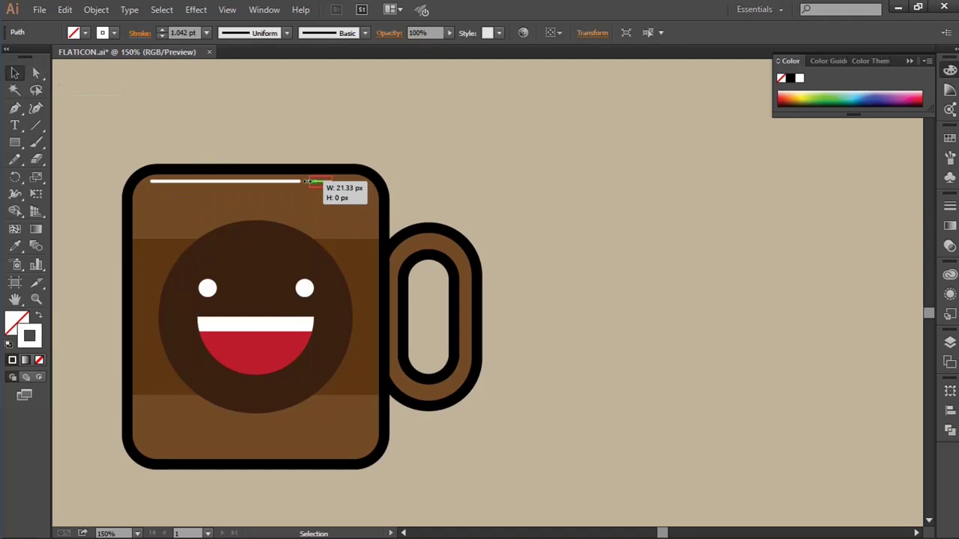
click(465, 166)
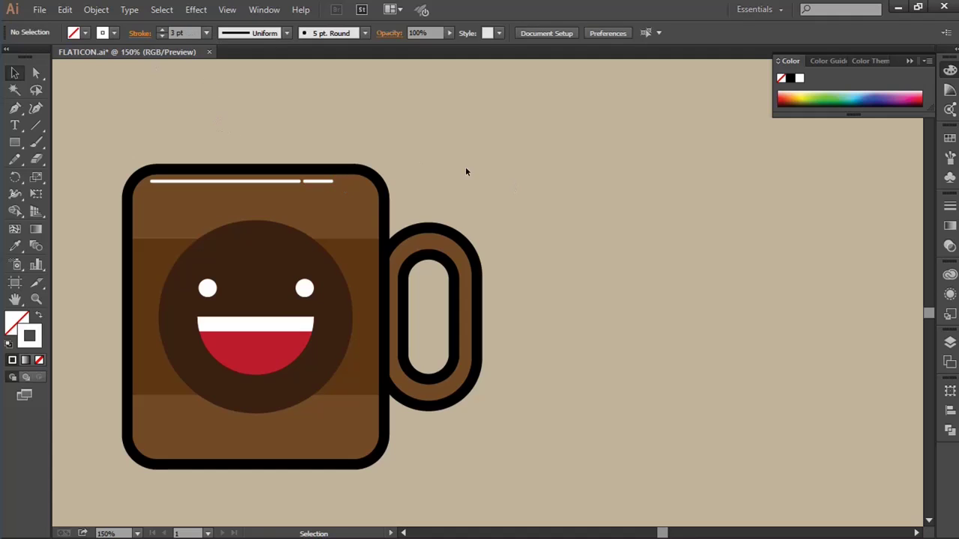
click(329, 183)
scroll(330, 183, up, 2)
drag(330, 182, 346, 177)
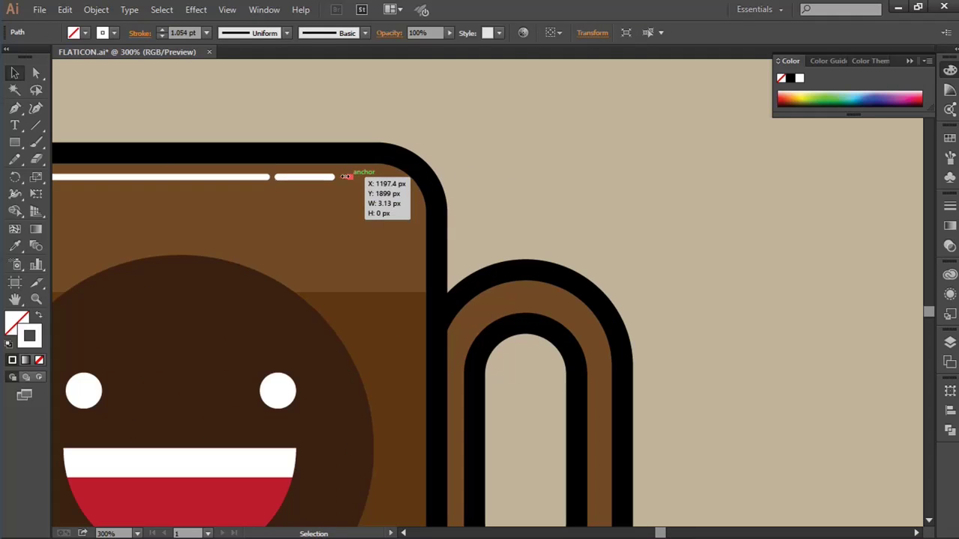
click(275, 87)
scroll(276, 87, down, 2)
scroll(118, 200, down, 1)
scroll(118, 197, up, 2)
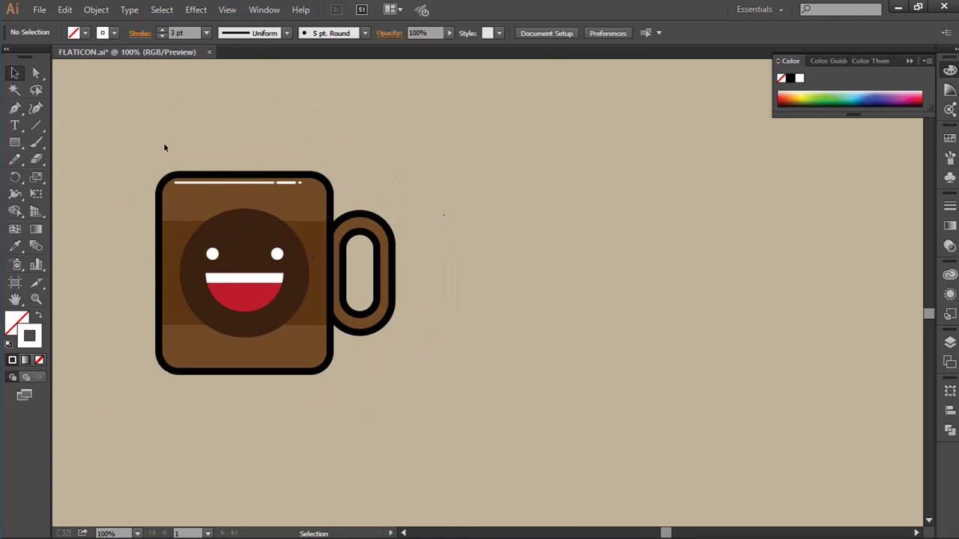
Set both white highlight lines to 50% opacity.
click(240, 182)
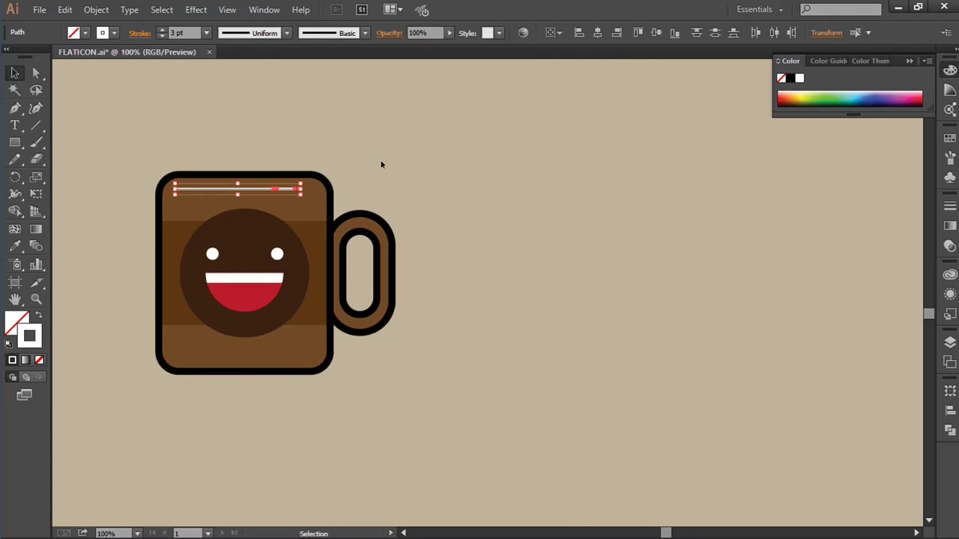
key(ctrl+shift+a)
key(ctrl+z)
click(949, 246)
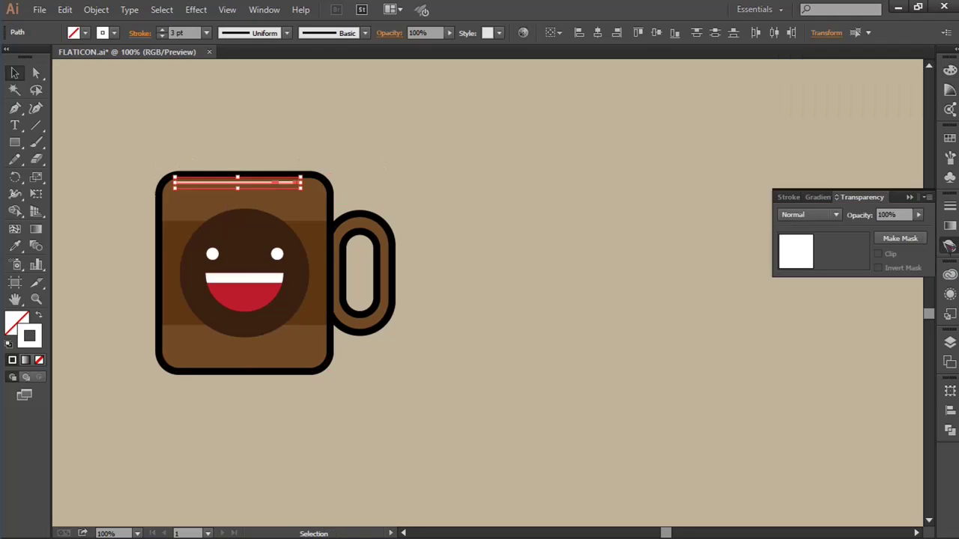
text(50)
key(Return)
click(690, 237)
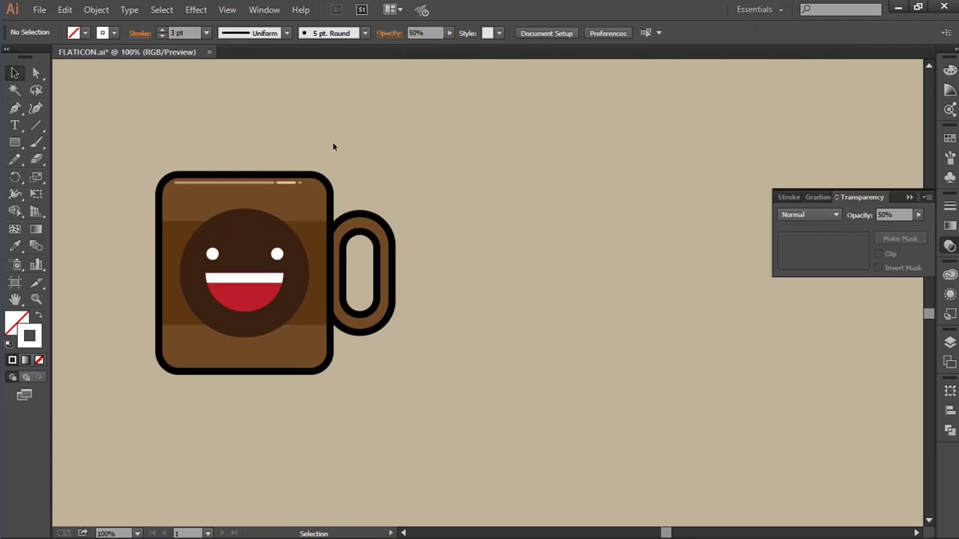
Copy the mug's plain brown rectangle in front and narrow the copy from its right side.
click(329, 193)
click(949, 342)
scroll(824, 397, down, 3)
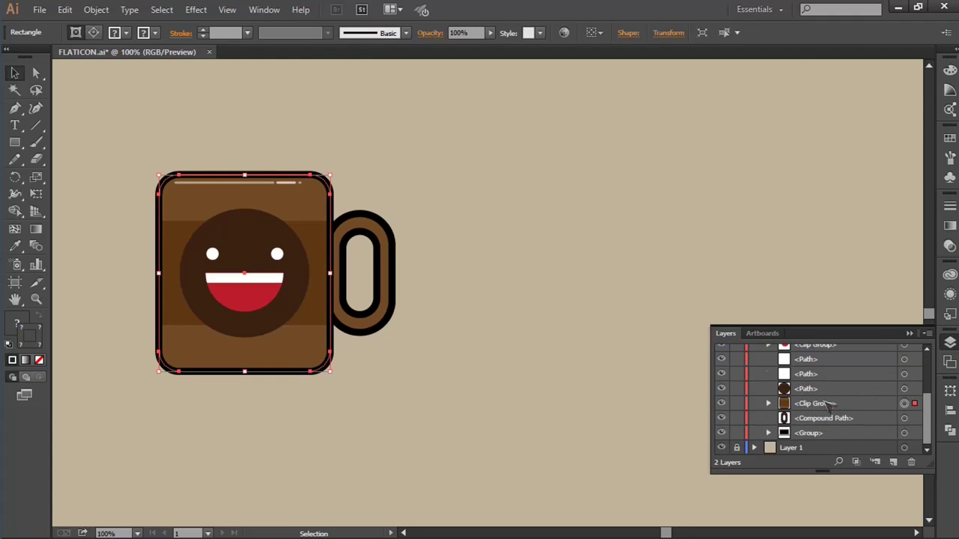
click(768, 404)
click(914, 424)
key(ctrl+c)
key(ctrl+f)
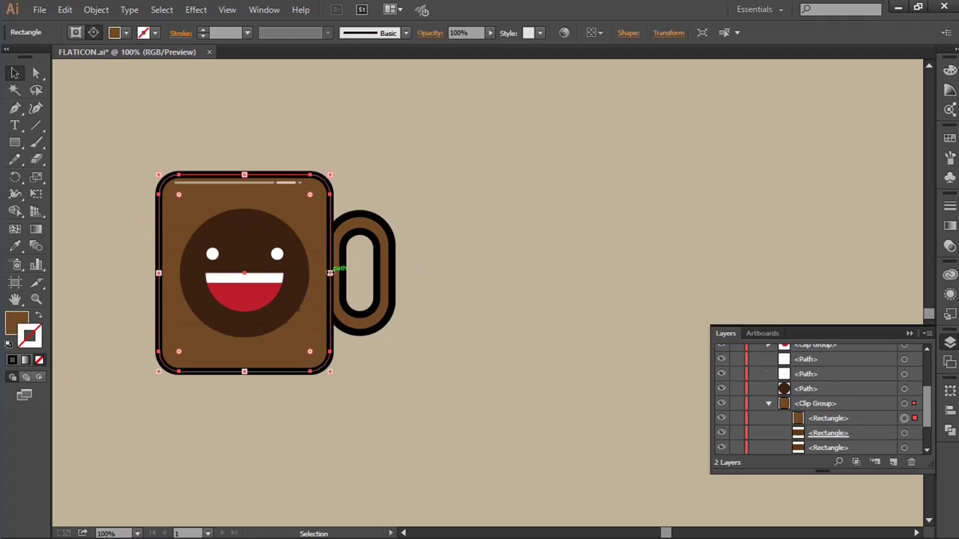
drag(331, 272, 308, 272)
Move the narrow copy below the original in Layers and give it a darker brown fill.
click(370, 179)
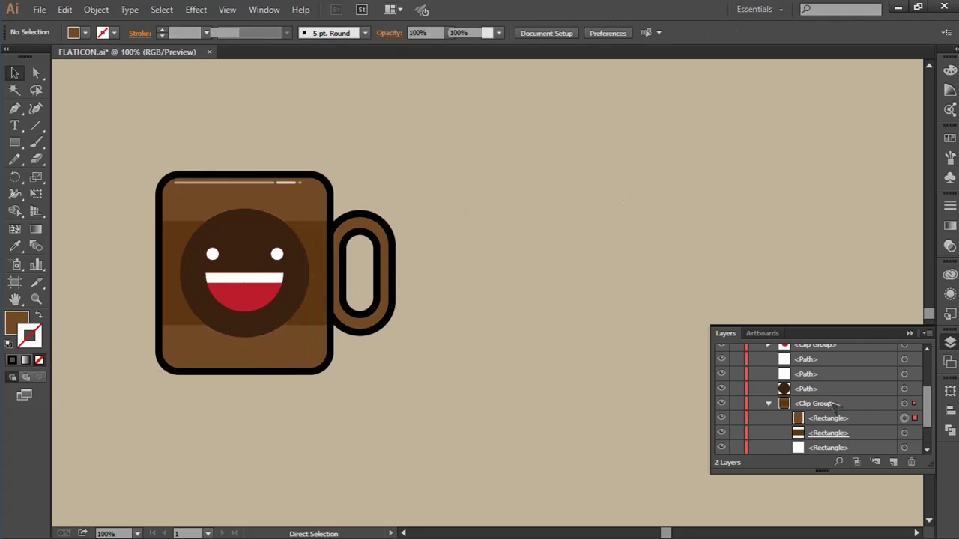
click(830, 420)
drag(829, 420, 818, 433)
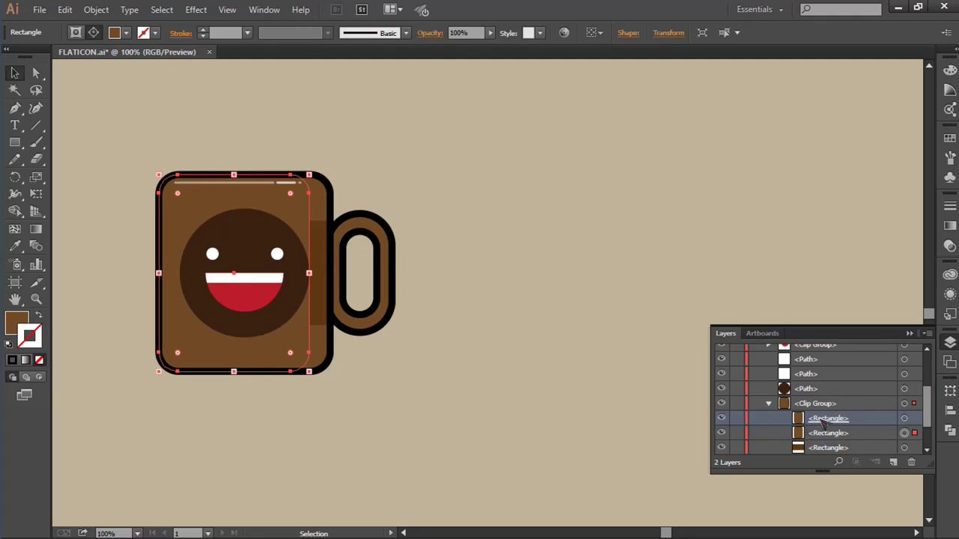
double_click(16, 322)
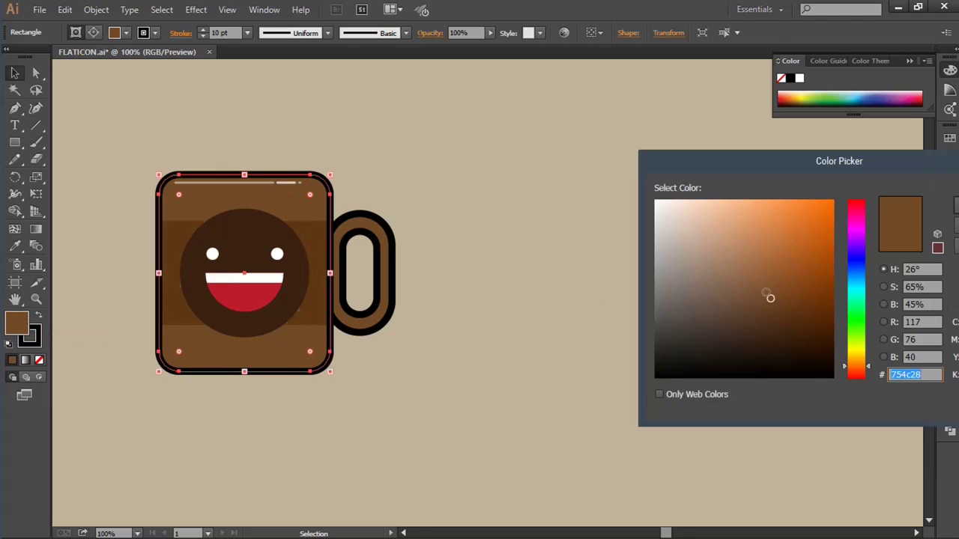
key(Return)
click(555, 186)
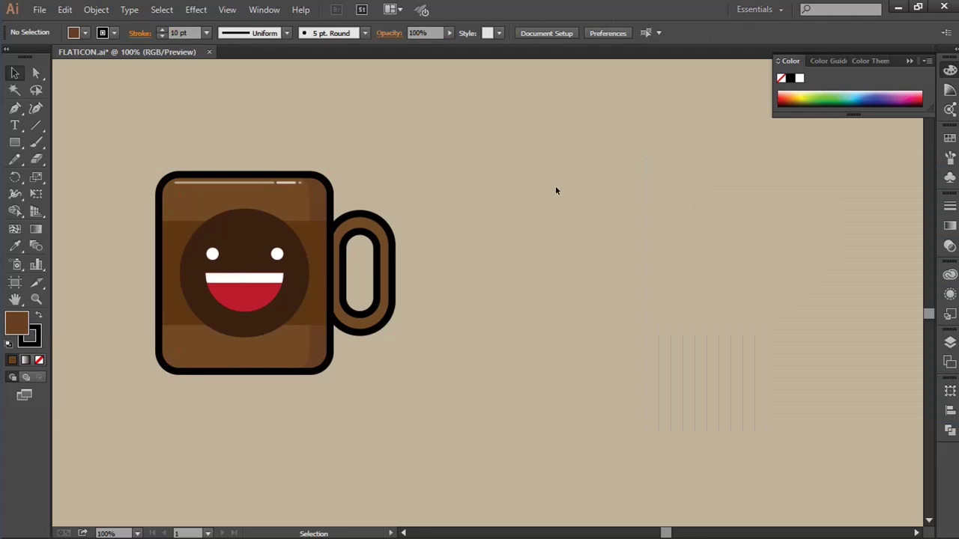
Make a narrowed copy of the handle and paste it behind the handle.
click(382, 227)
key(a)
key(v)
drag(395, 273, 377, 273)
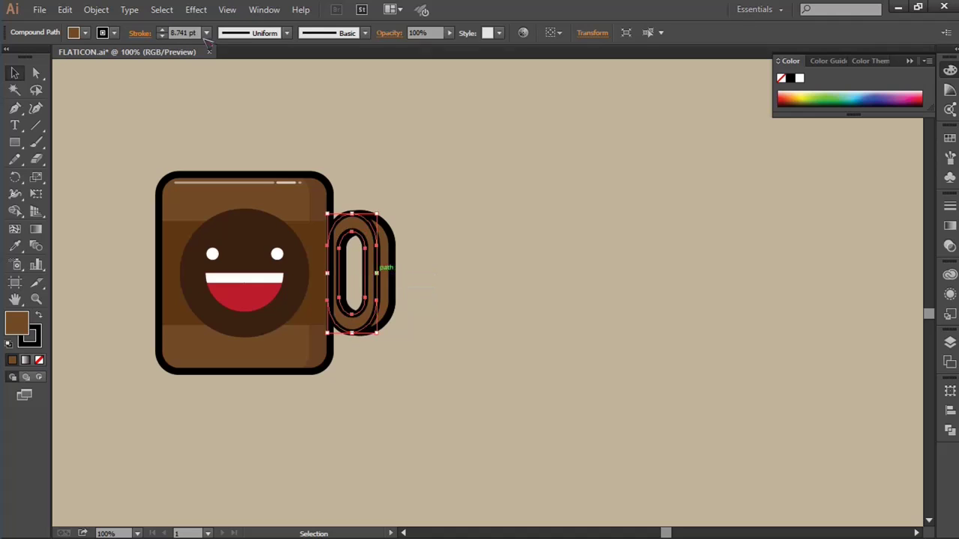
key(ctrl+x)
click(390, 273)
click(64, 9)
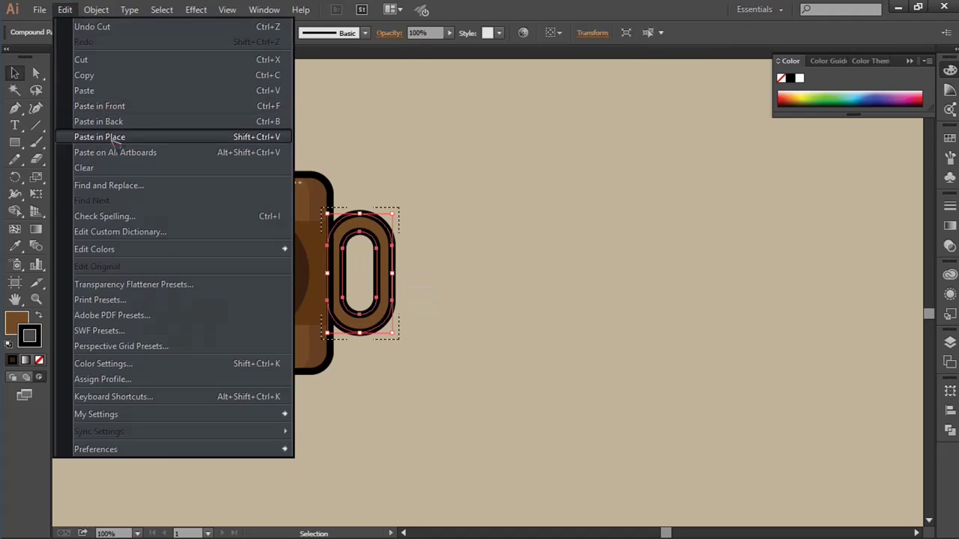
click(135, 113)
Recolour the outer handle shape a darker brown.
click(950, 342)
scroll(825, 397, down, 2)
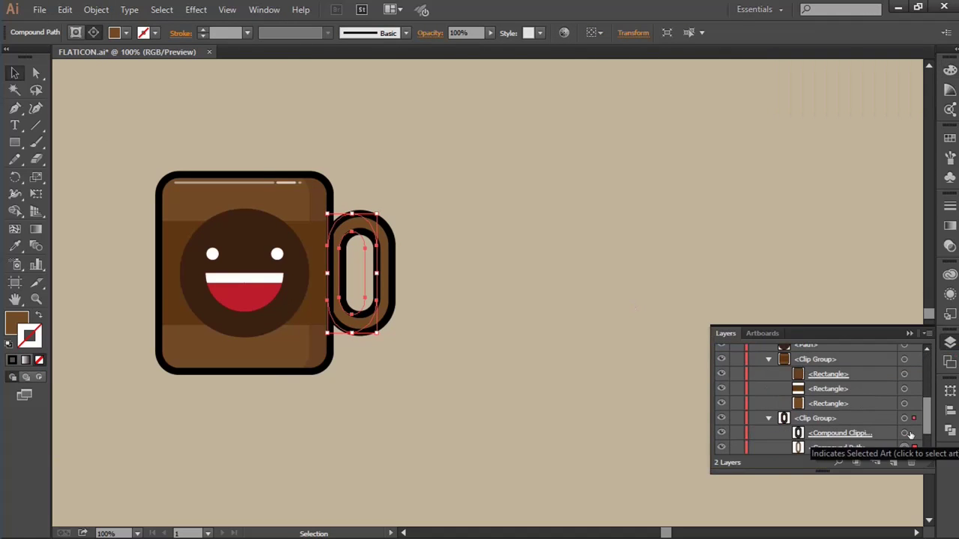
click(915, 435)
click(950, 342)
double_click(17, 322)
key(Return)
click(482, 192)
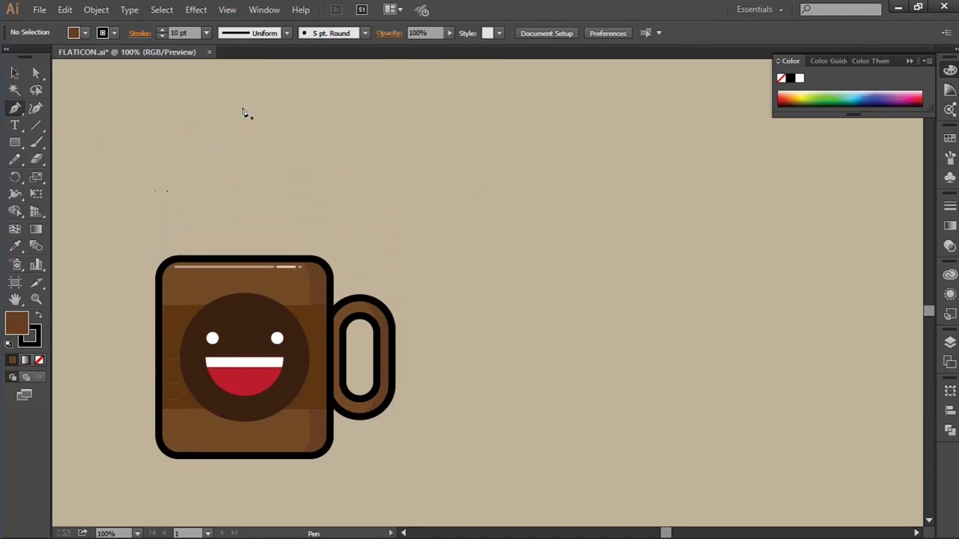
Draw an S-shaped steam wisp above the mug with no stroke and a grey fill.
drag(244, 112, 244, 184)
drag(234, 246, 251, 164)
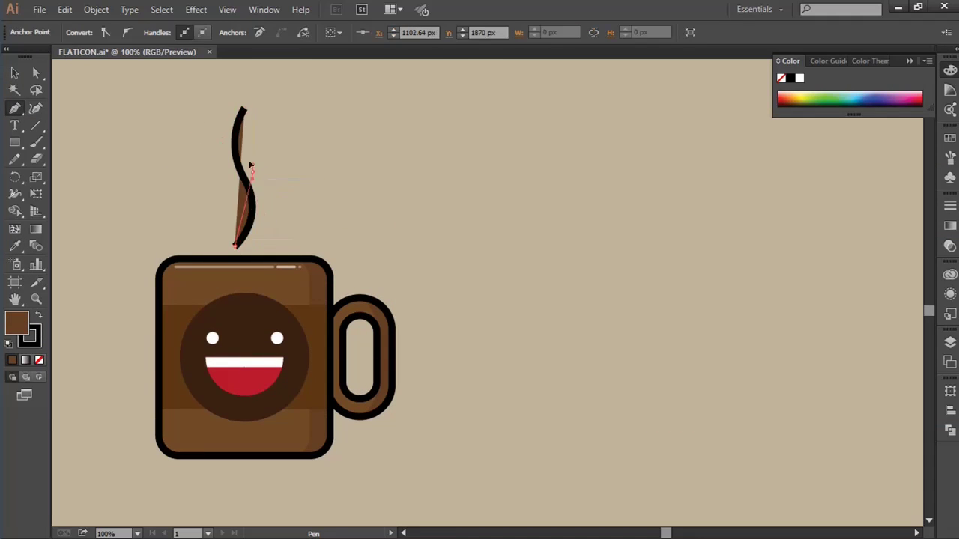
drag(240, 110, 243, 141)
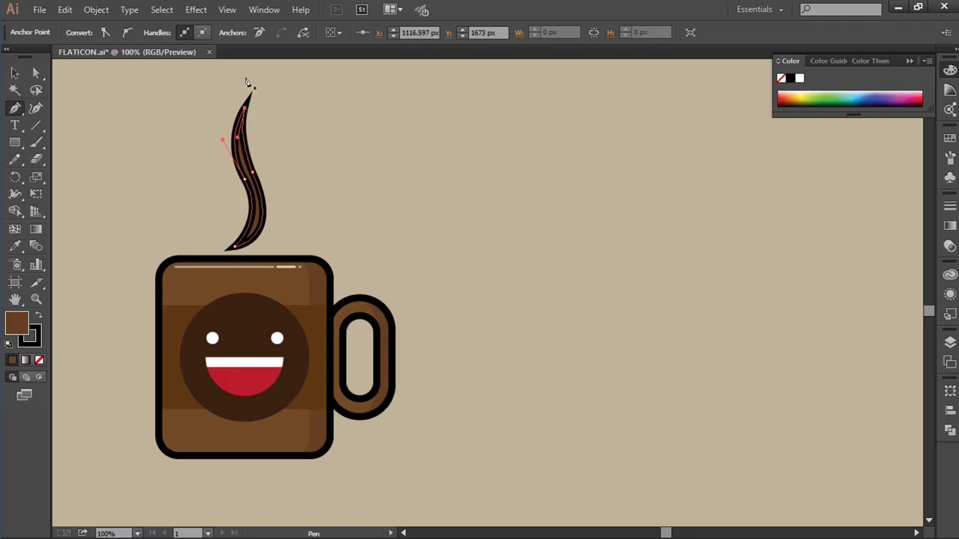
key(v)
click(40, 360)
double_click(17, 324)
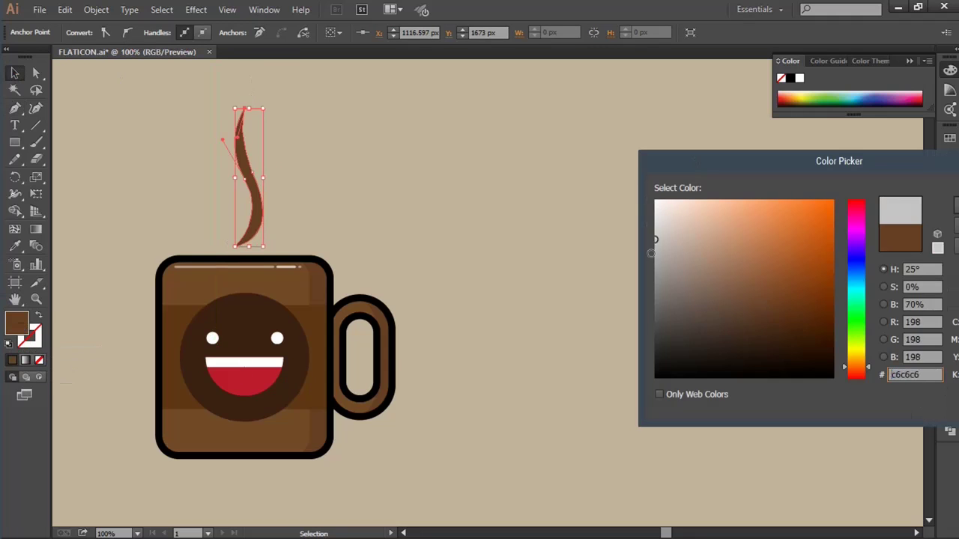
click(901, 210)
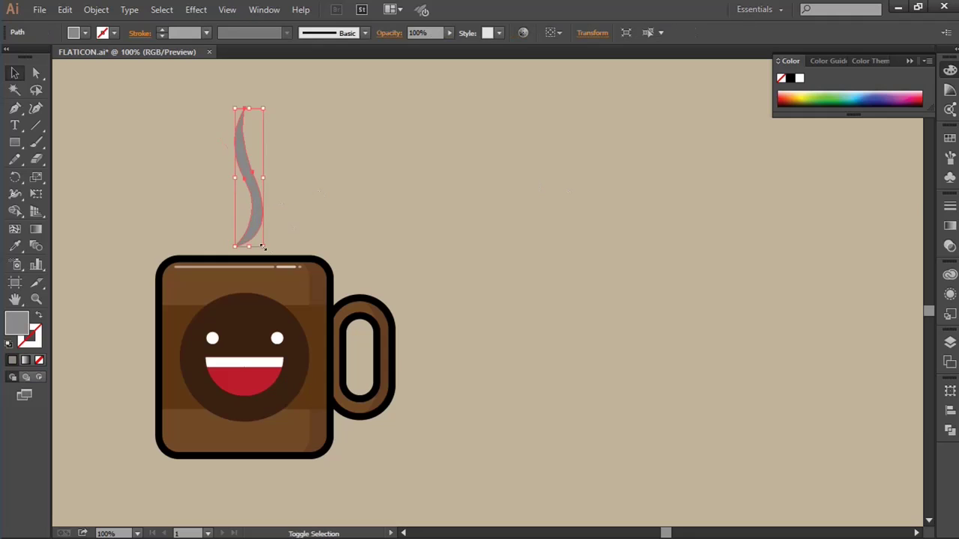
Add two more wisp copies, one left and one right of the first.
mouse_move(262, 247)
mouse_down()
mouse_move(252, 203)
mouse_move(230, 187)
mouse_move(281, 206)
mouse_up()
click(549, 219)
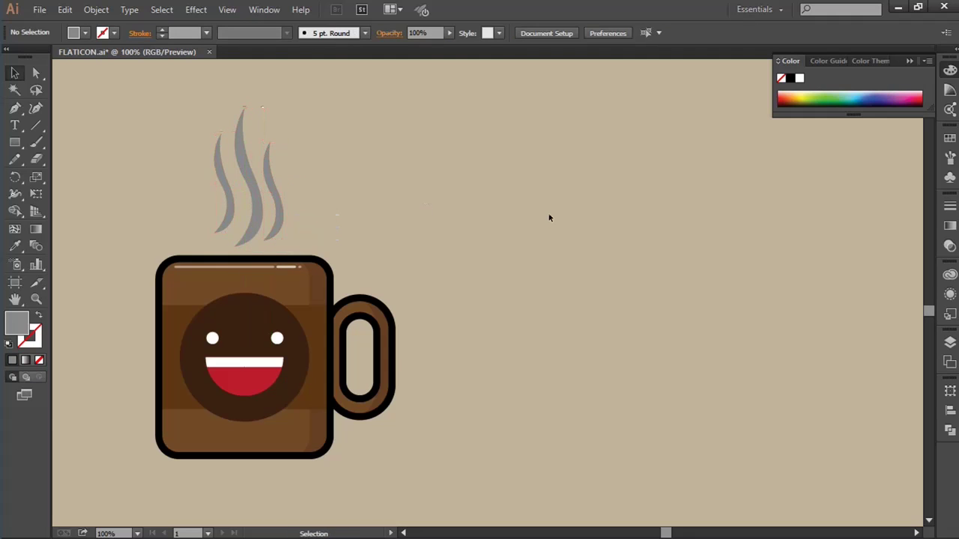
scroll(549, 218, down, 1)
scroll(547, 211, down, 2)
scroll(547, 211, up, 2)
Move the mug with its steam beside the laptop and shift both left together.
drag(387, 291, 524, 433)
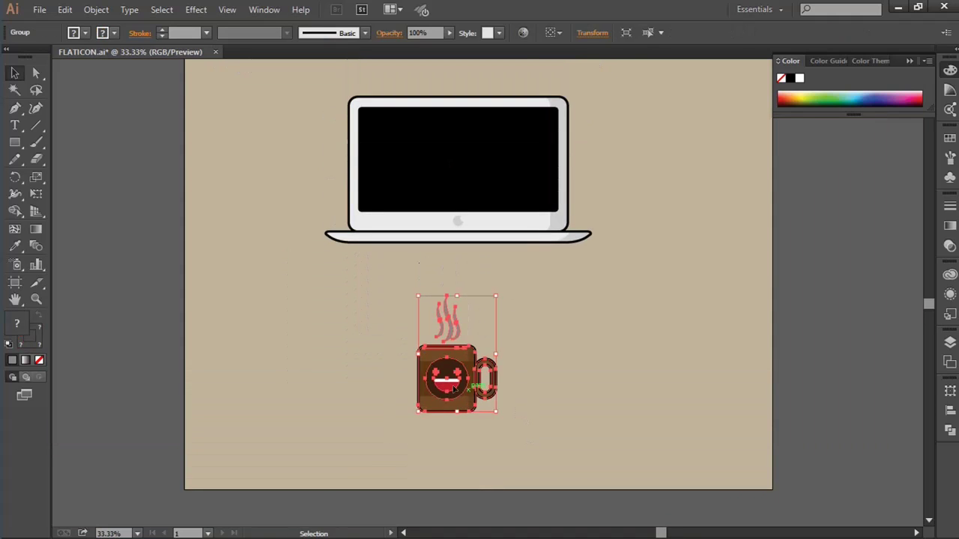
drag(454, 387, 649, 219)
scroll(658, 269, up, 2)
scroll(658, 269, down, 1)
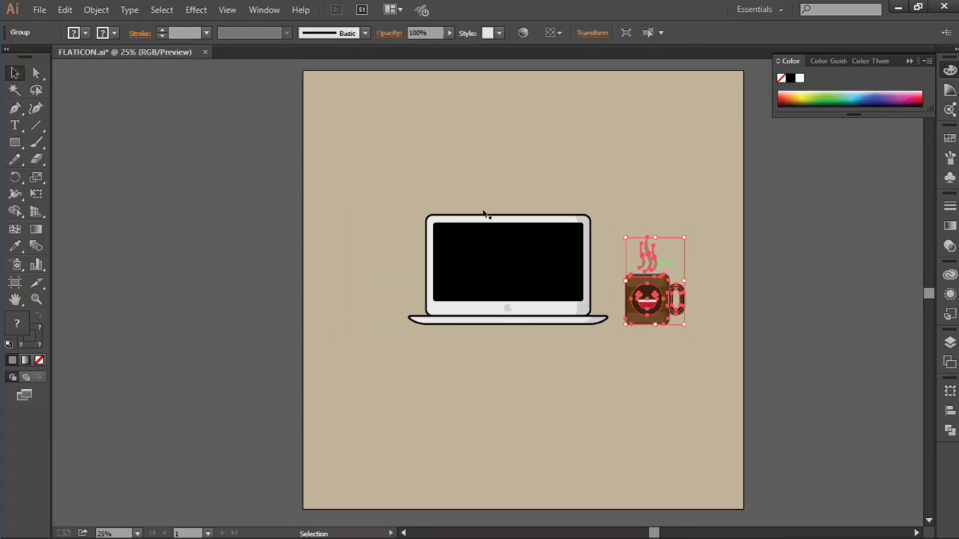
drag(388, 175, 715, 376)
drag(569, 308, 544, 309)
click(597, 380)
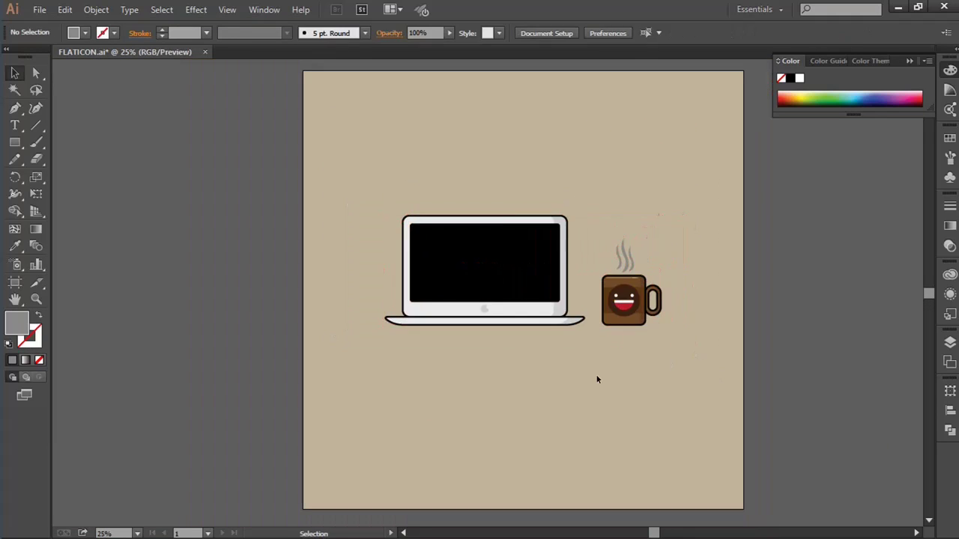
scroll(598, 377, right, 3)
scroll(597, 377, right, 1)
key(backslash)
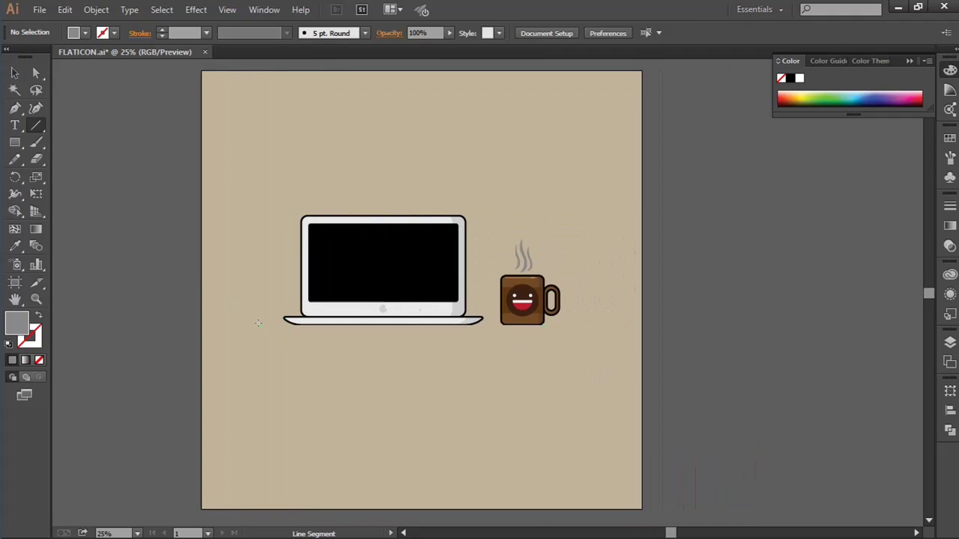
Draw a horizontal table line under the laptop and mug with a 20 pt black stroke.
drag(258, 323, 559, 324)
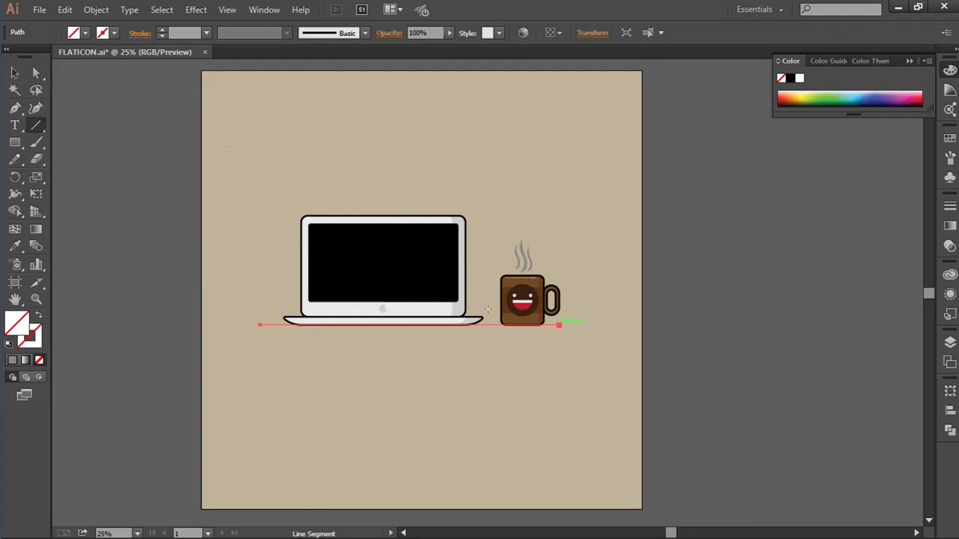
click(140, 33)
key(v)
click(136, 134)
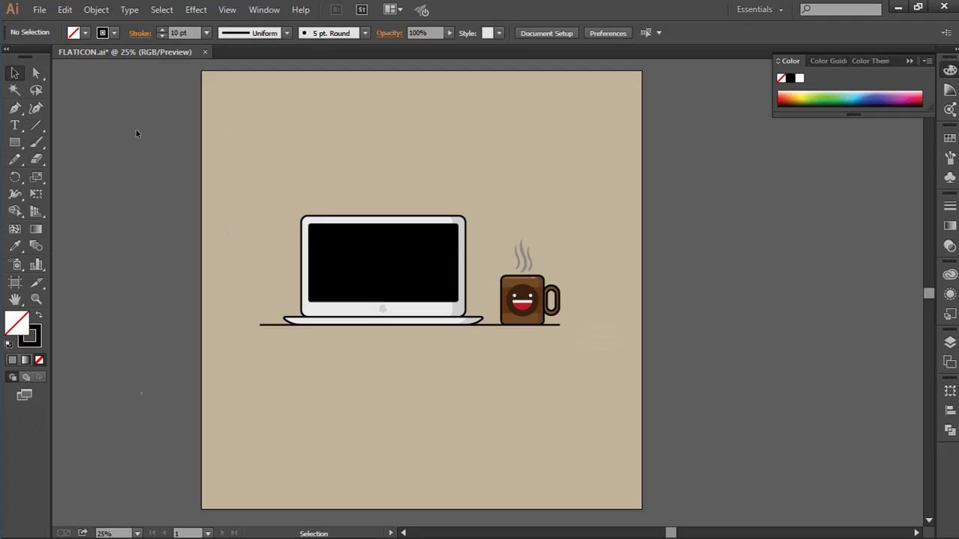
click(504, 289)
click(272, 324)
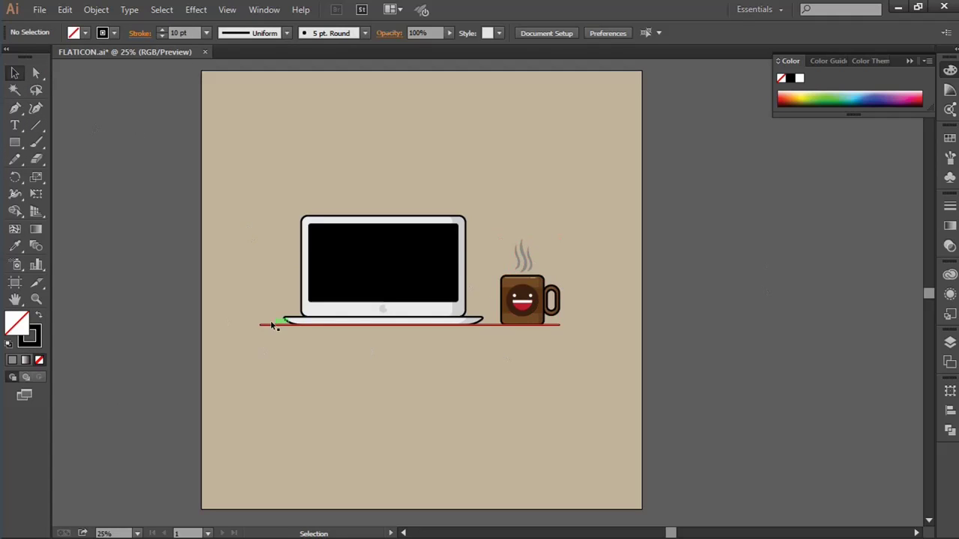
click(237, 370)
drag(283, 328, 283, 330)
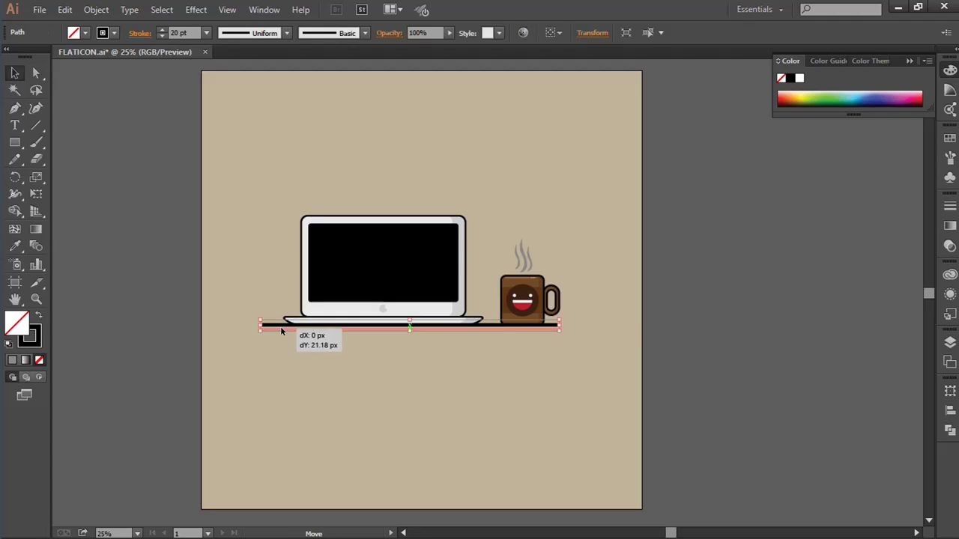
click(487, 344)
Raise the table line about 5 px.
scroll(485, 343, up, 1)
scroll(486, 343, up, 1)
scroll(484, 345, left, 2)
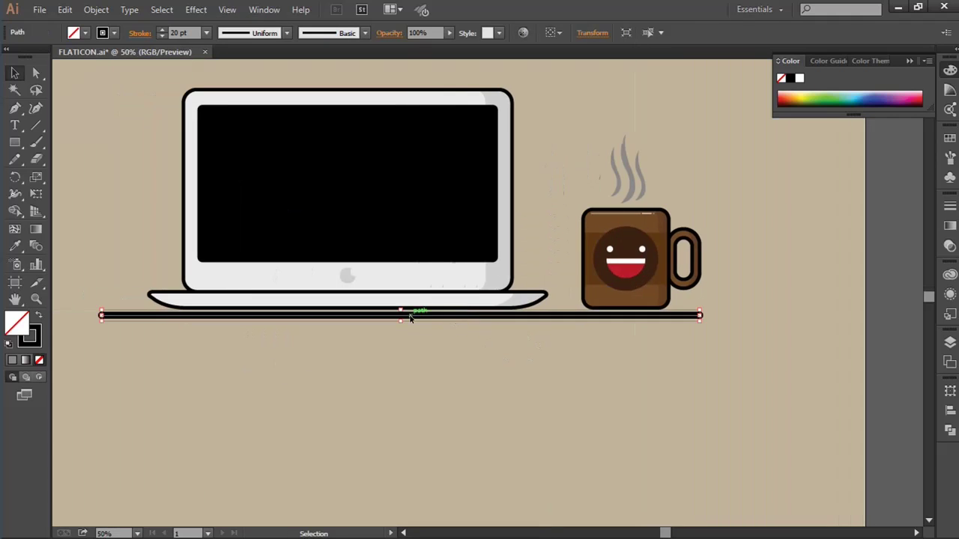
drag(413, 315, 398, 311)
click(126, 320)
scroll(125, 313, left, 2)
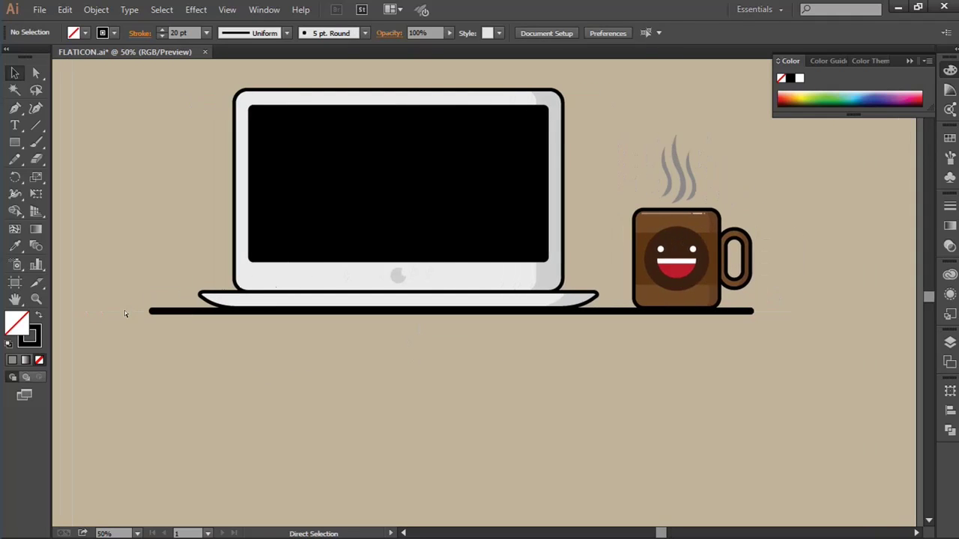
key(v)
click(174, 313)
Make a short dash at the line's right end and copy it to the left end.
drag(753, 311, 814, 311)
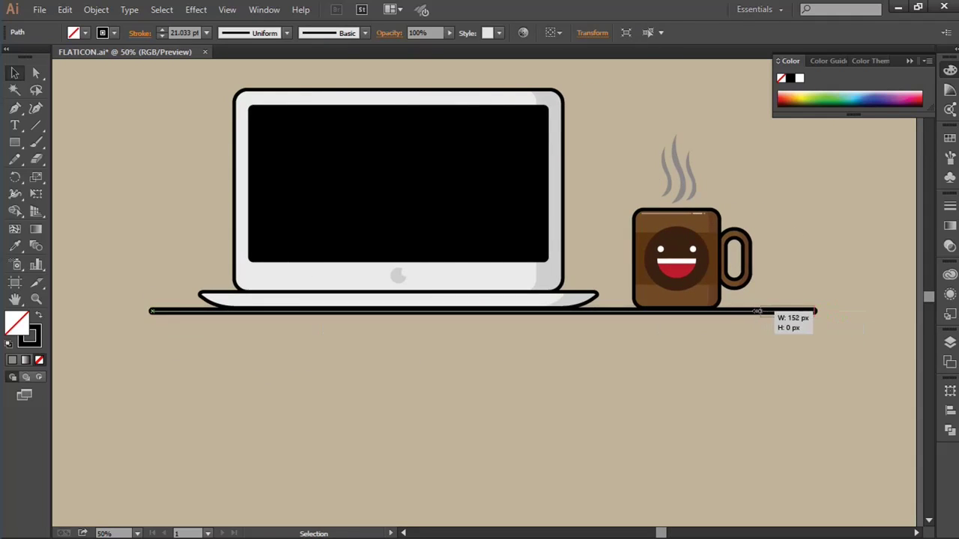
click(421, 367)
click(759, 311)
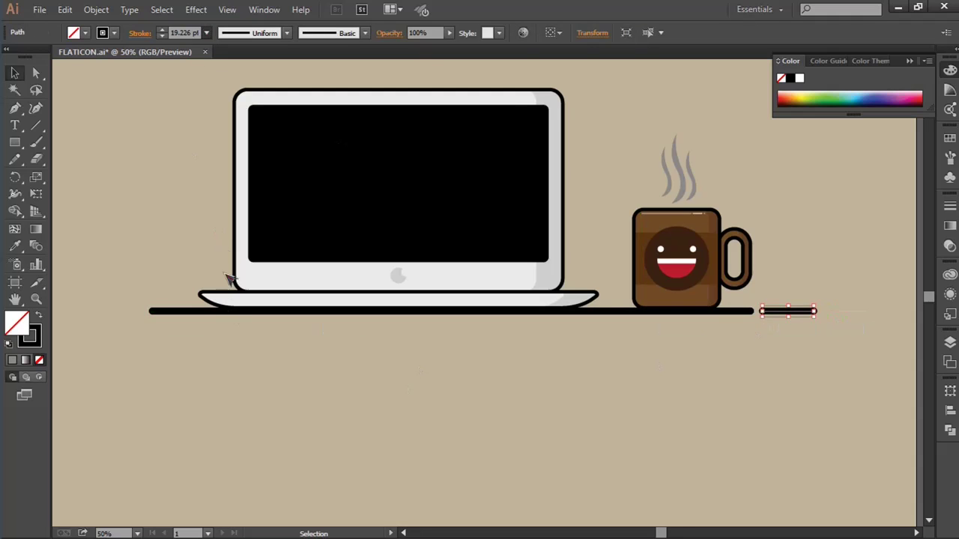
click(387, 389)
mouse_move(784, 311)
mouse_down()
mouse_move(117, 313)
mouse_move(146, 314)
mouse_up()
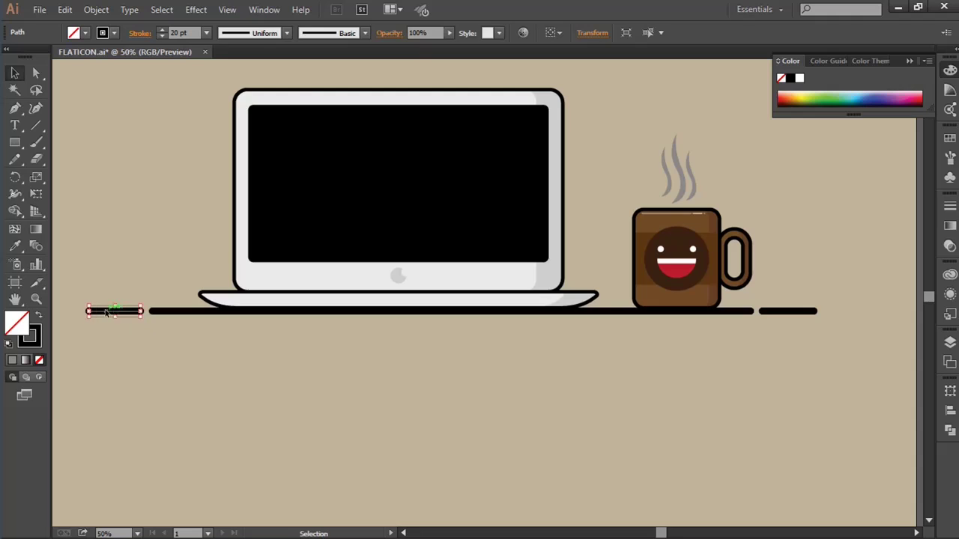
click(127, 352)
Add a small dot about 29 px wide at the line's right end.
click(794, 315)
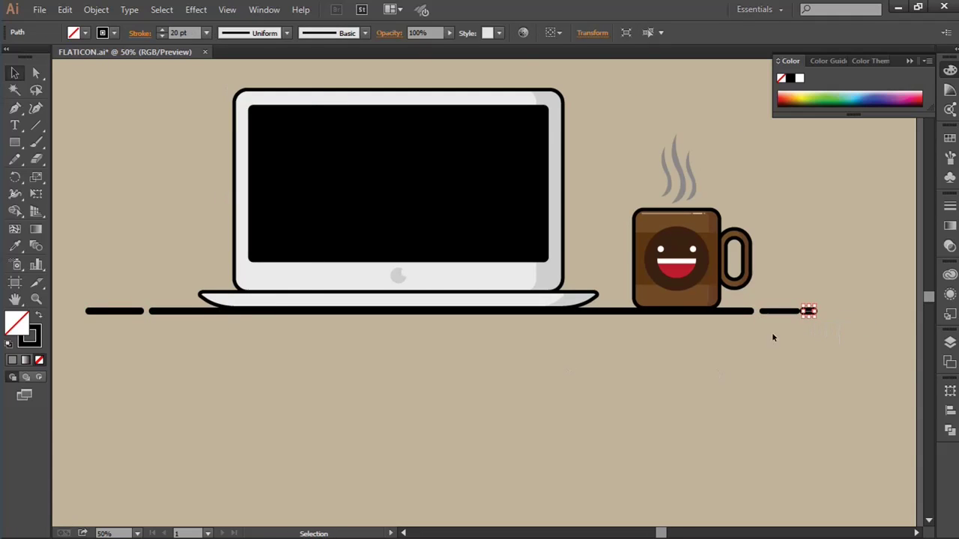
drag(808, 313, 813, 314)
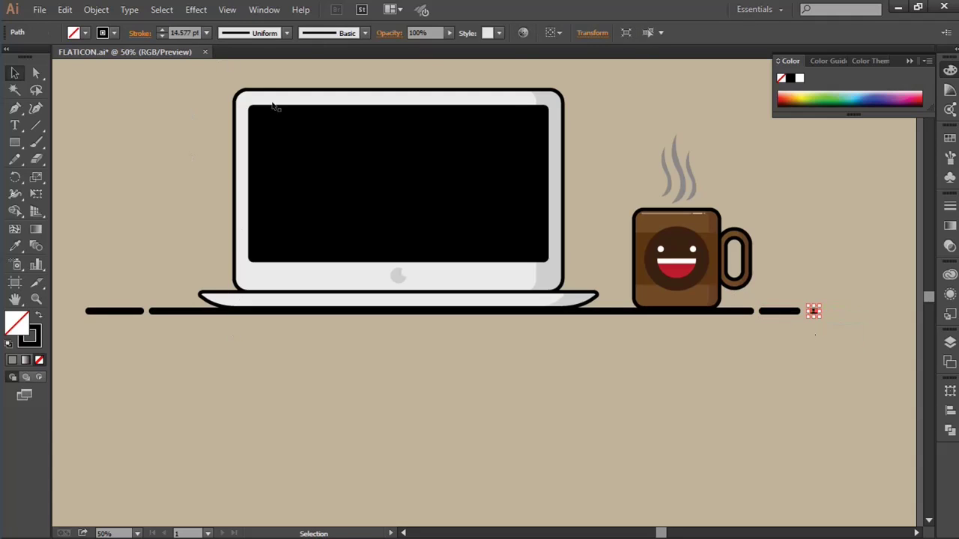
alt+scroll(803, 323, up, 1)
alt+scroll(827, 297, up, 1)
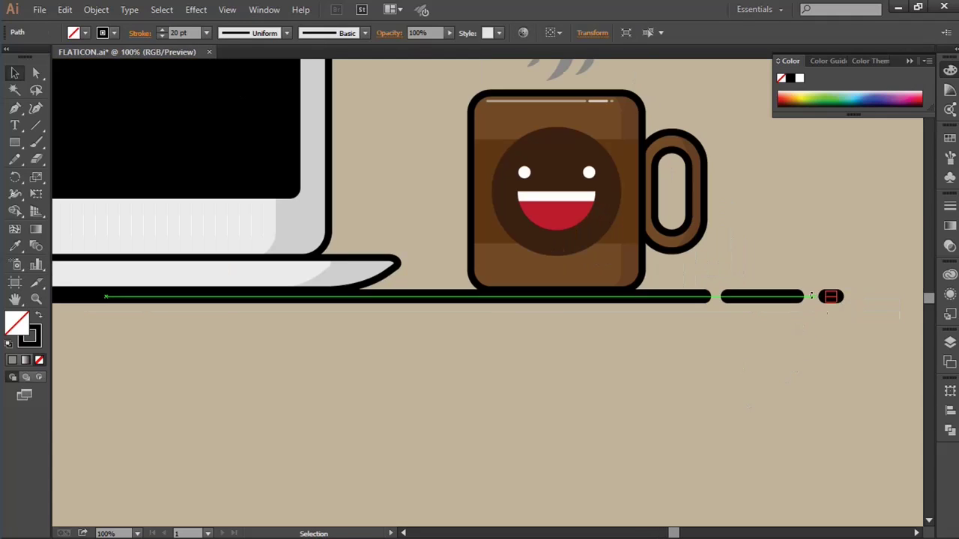
drag(830, 295, 824, 296)
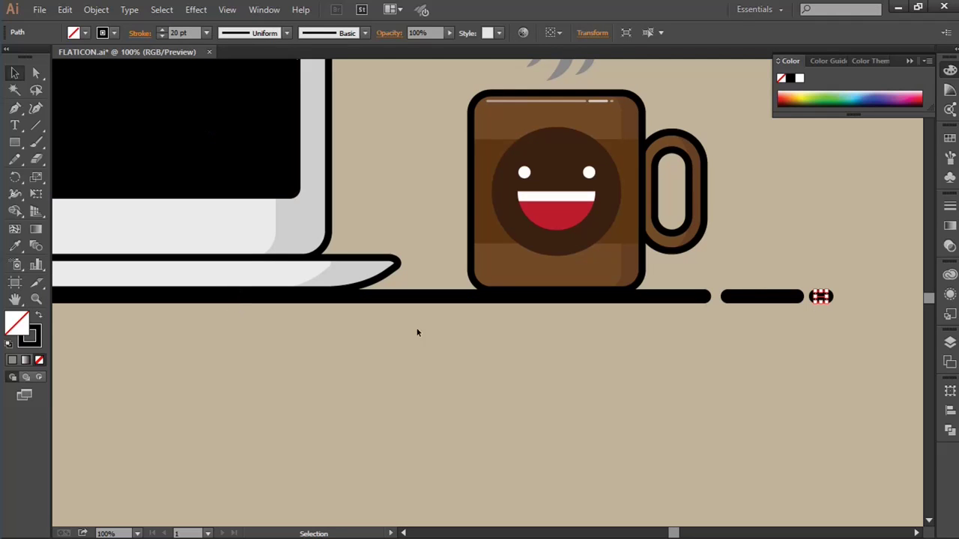
click(801, 362)
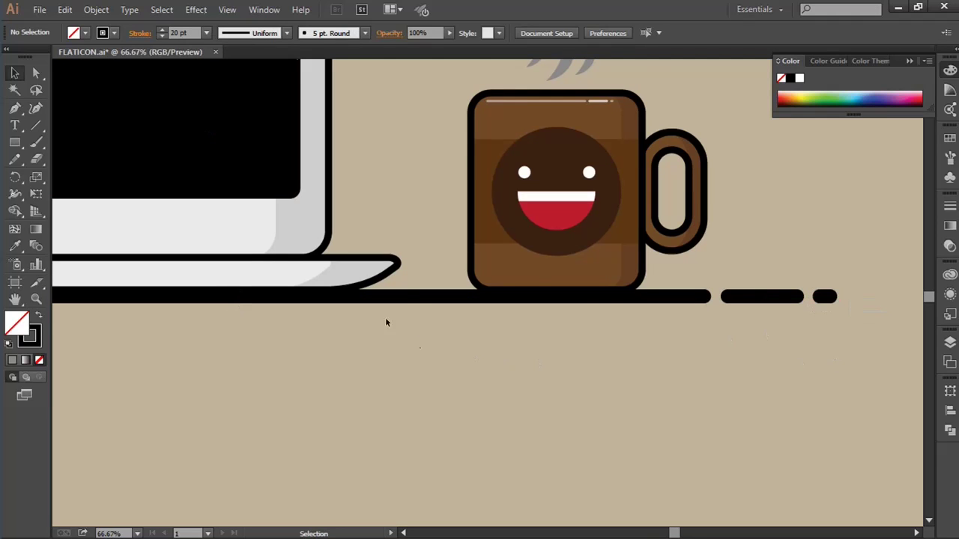
alt+scroll(385, 322, down, 3)
alt+scroll(373, 292, down, 1)
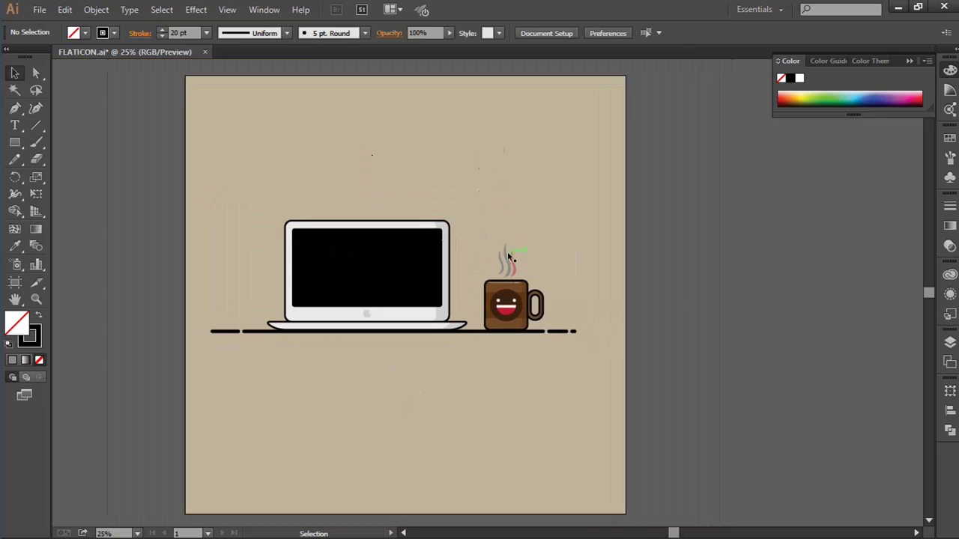
Select the three steam wisps in Layers and change their fill to #d3d3d3.
click(507, 259)
click(950, 343)
click(904, 380)
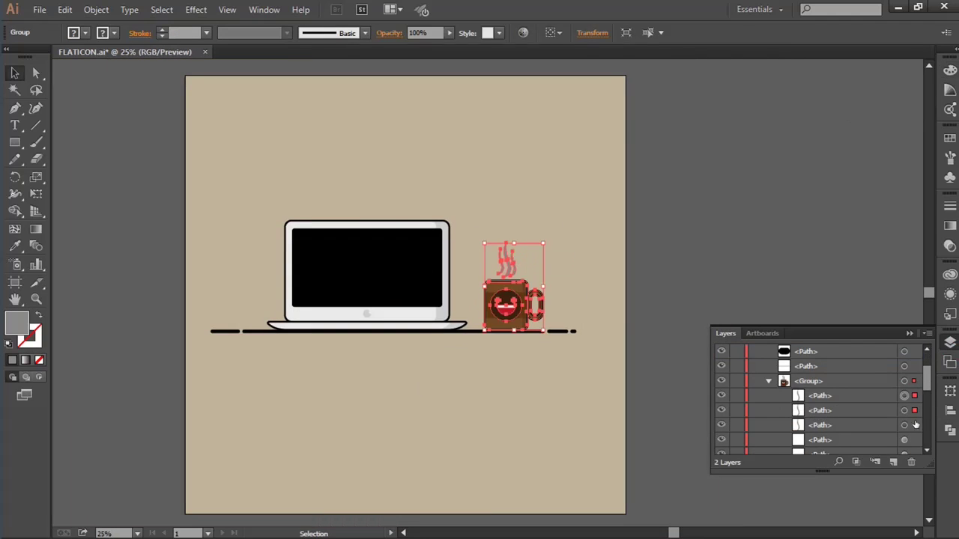
double_click(17, 324)
drag(656, 282, 656, 230)
key(Return)
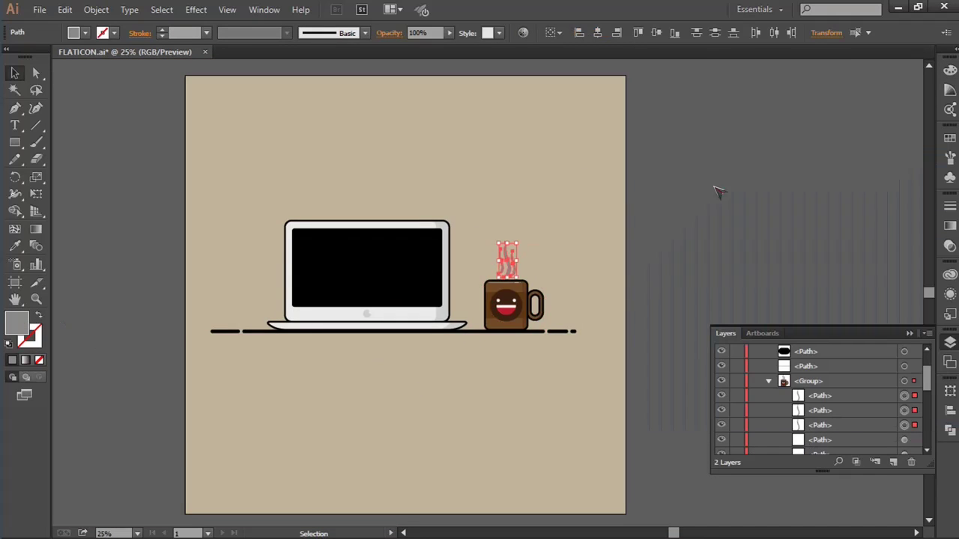
click(586, 157)
scroll(824, 405, down, 2)
click(782, 380)
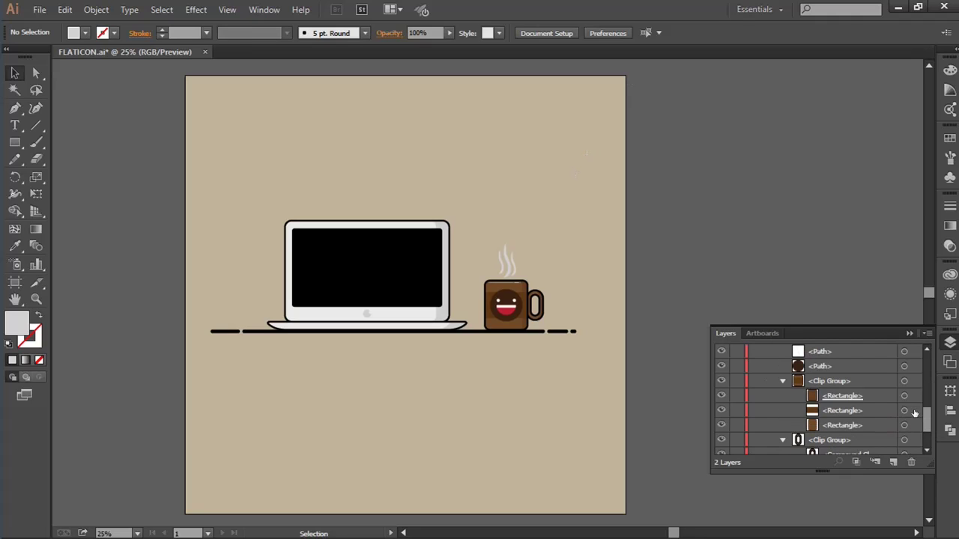
click(904, 396)
click(616, 229)
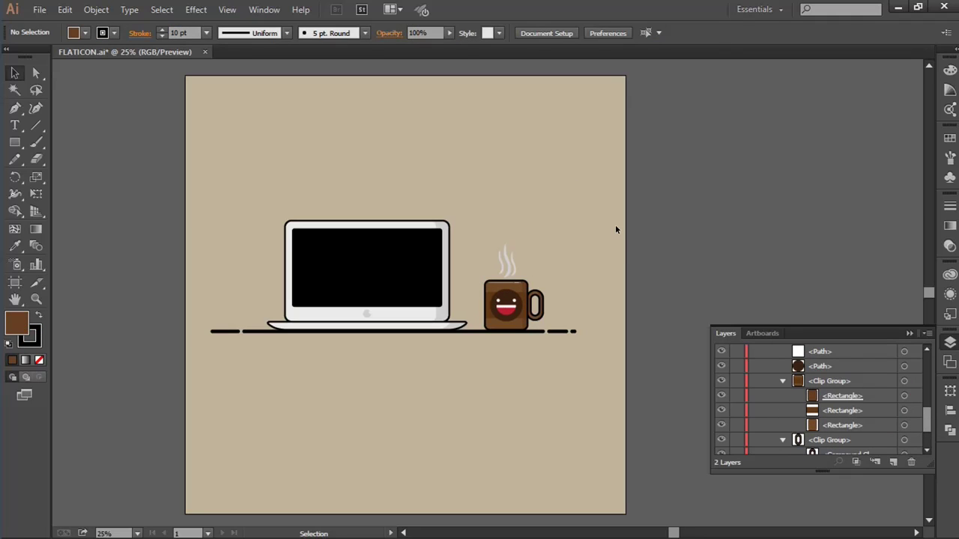